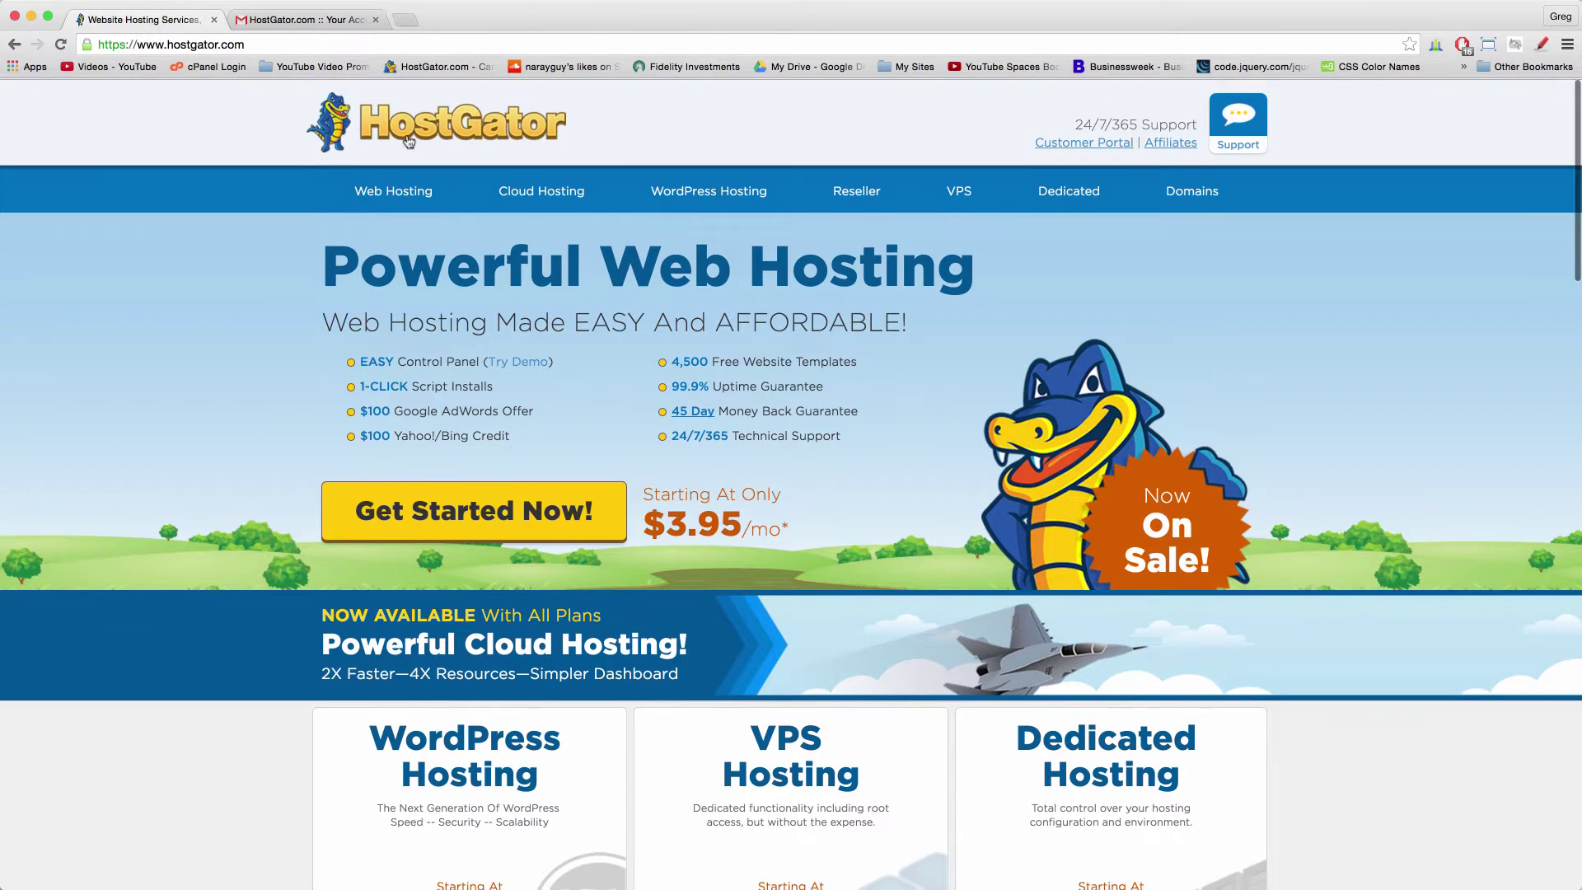
- Go from HostGator's Web Hosting page to the Support Portal
{"action": "left_click", "coordinate": [412, 191]}
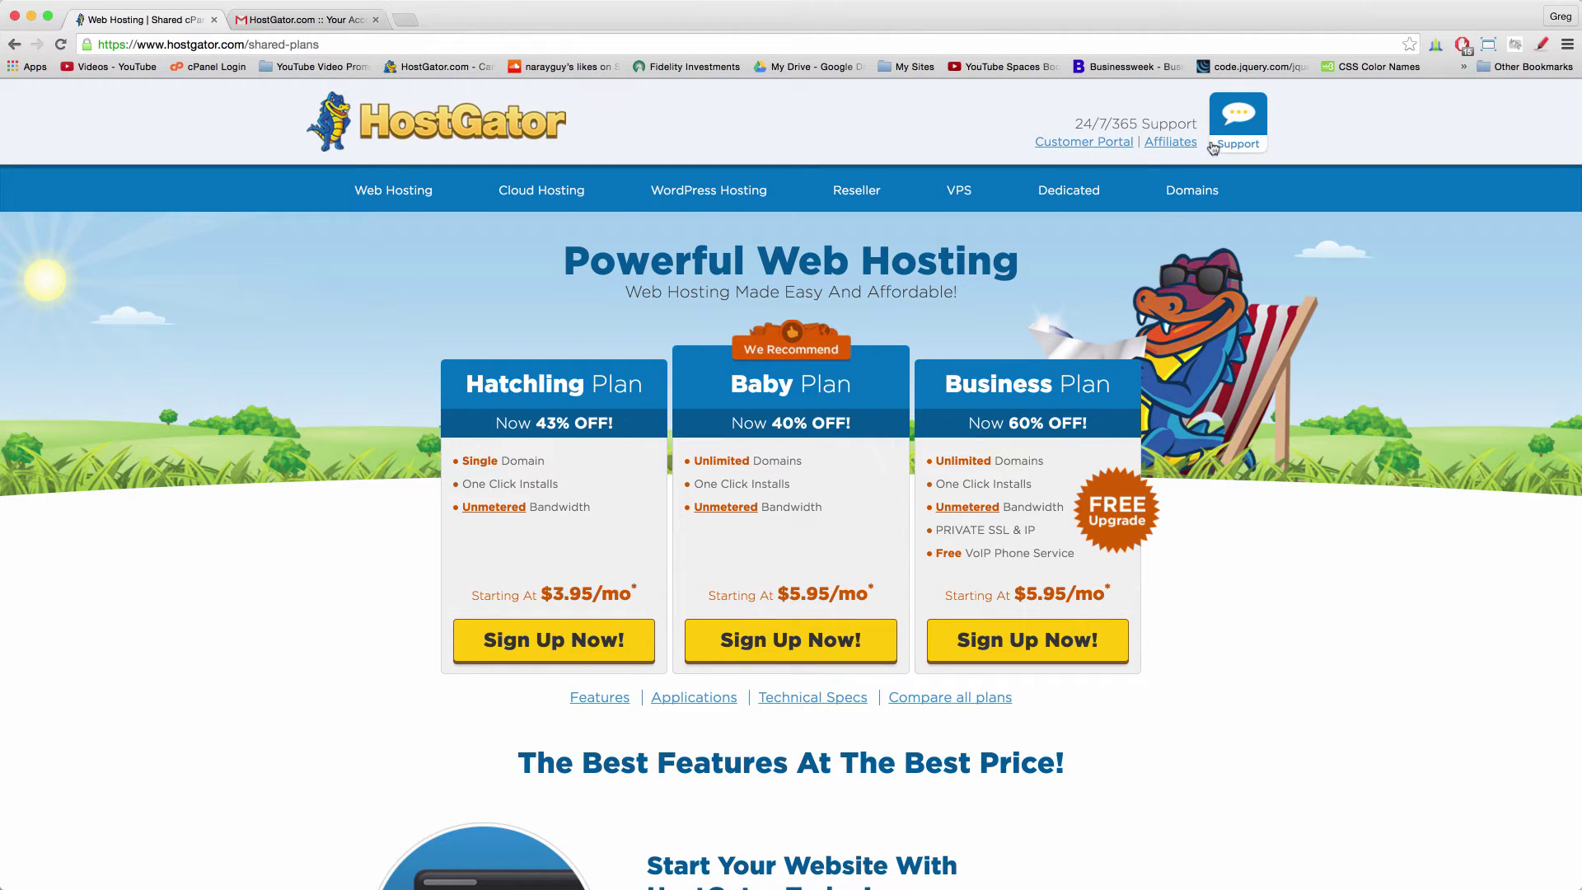
{"action": "left_click", "coordinate": [1237, 144]}
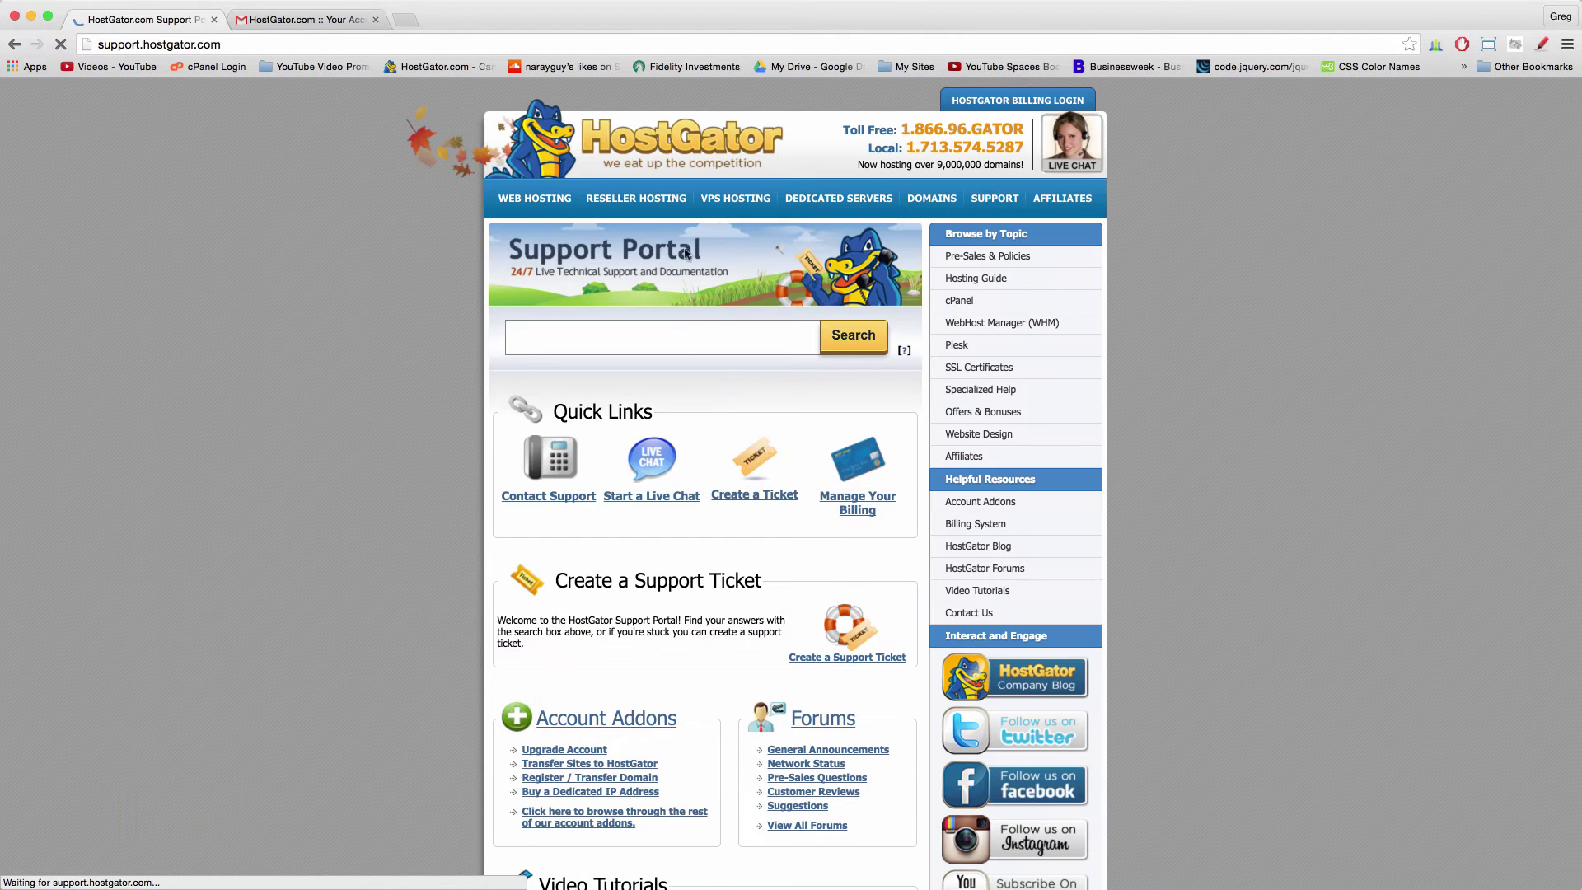
- Start a live chat and submit your name, existing account, primary domain and Shared package
{"action": "left_click", "coordinate": [647, 500]}
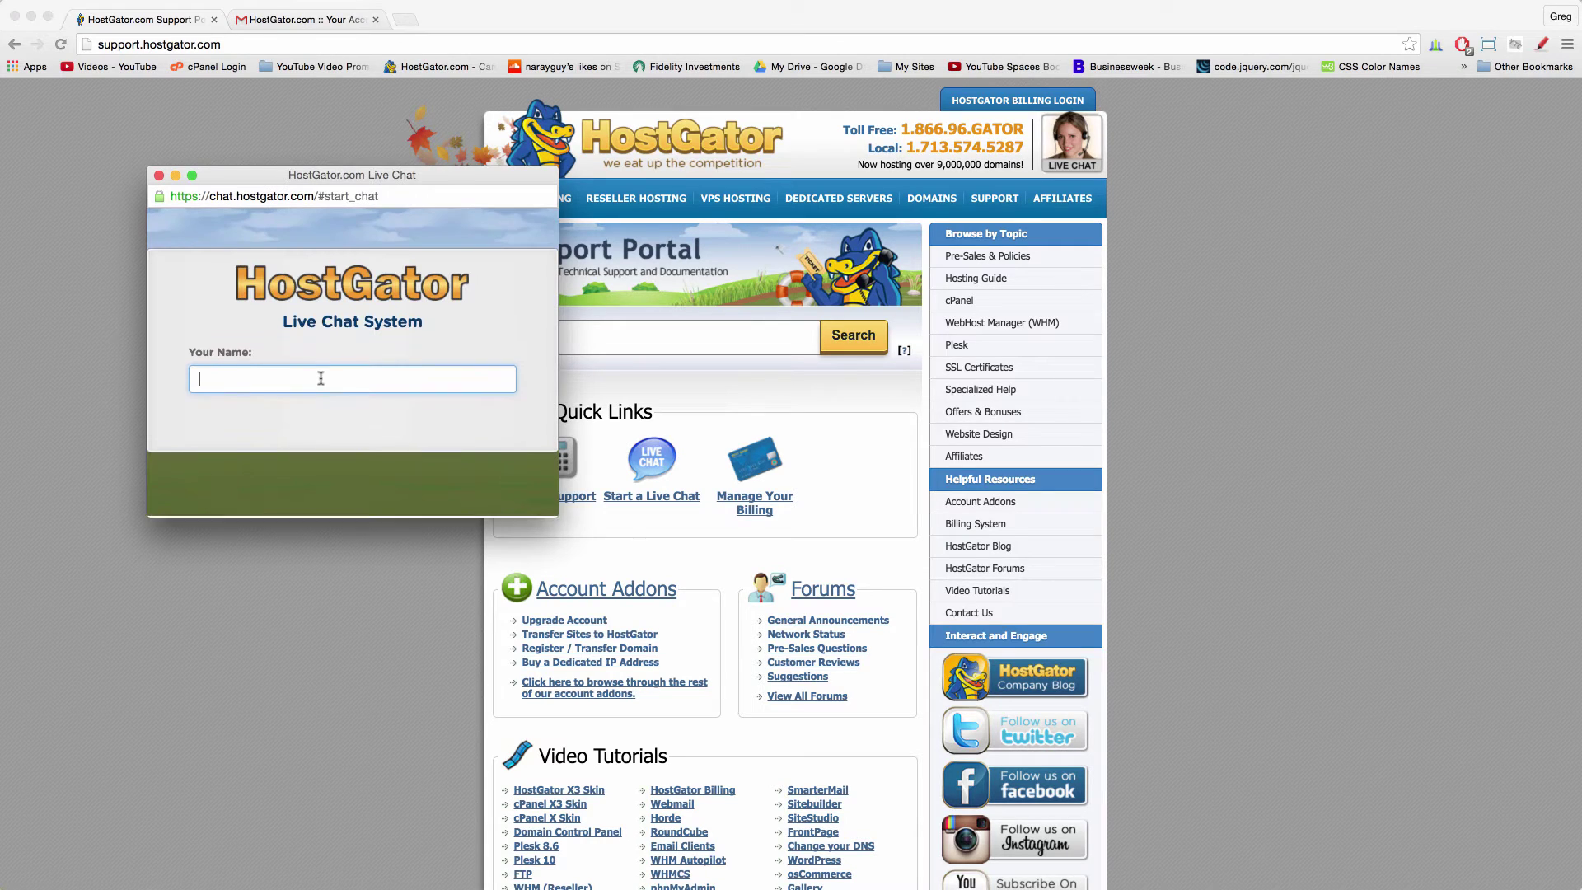
{"action": "type", "text": "Greg"}
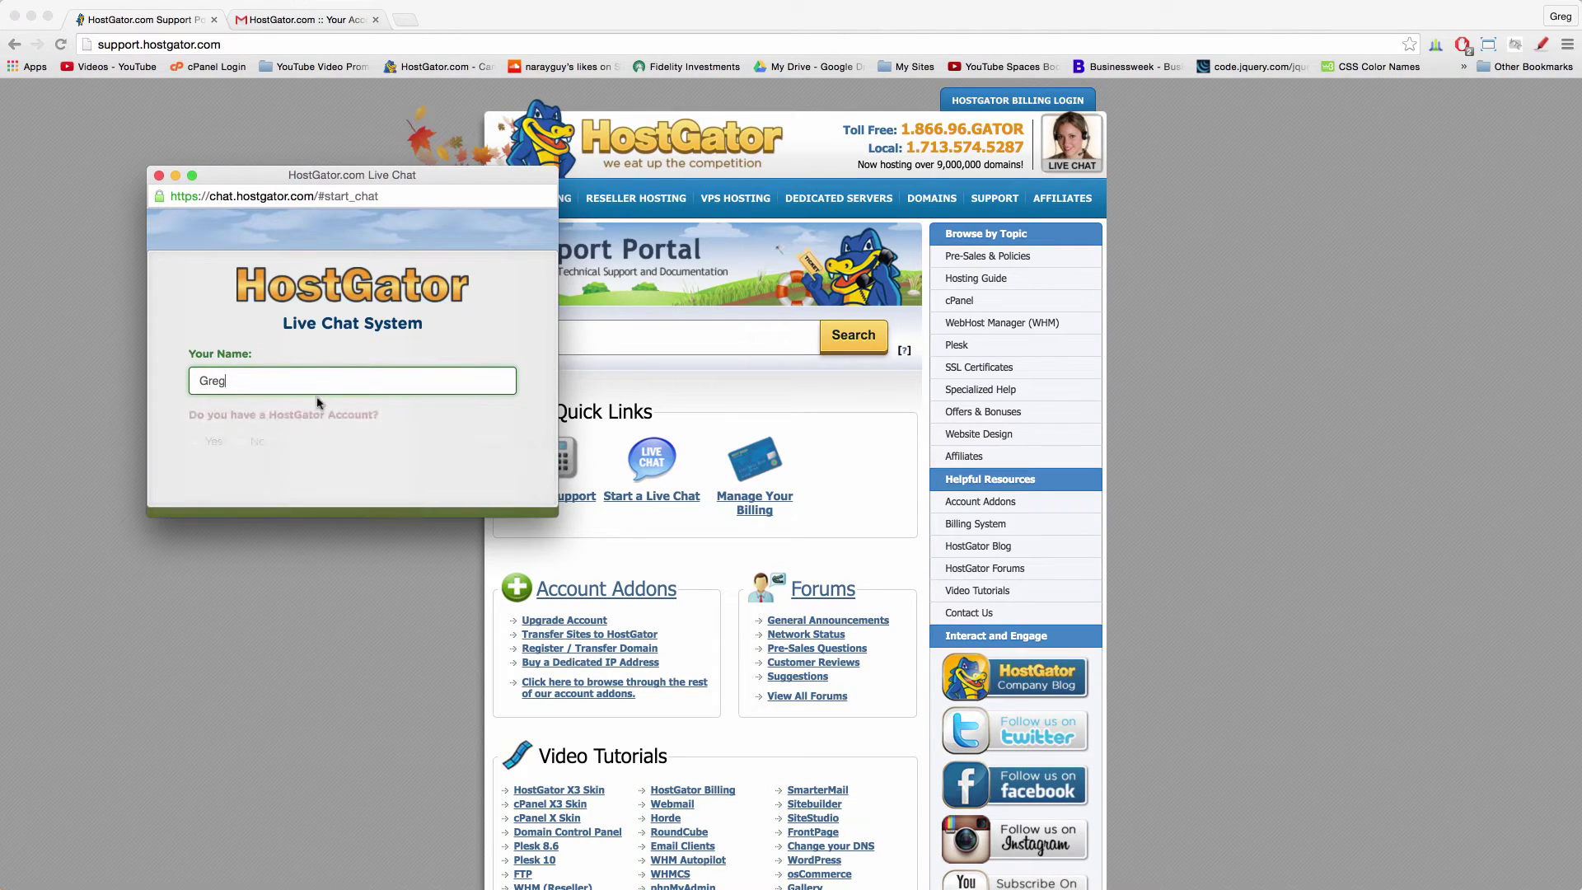
{"action": "left_click", "coordinate": [194, 442]}
{"action": "scroll", "coordinate": [318, 439], "scroll_direction": "down", "scroll_amount": 4}
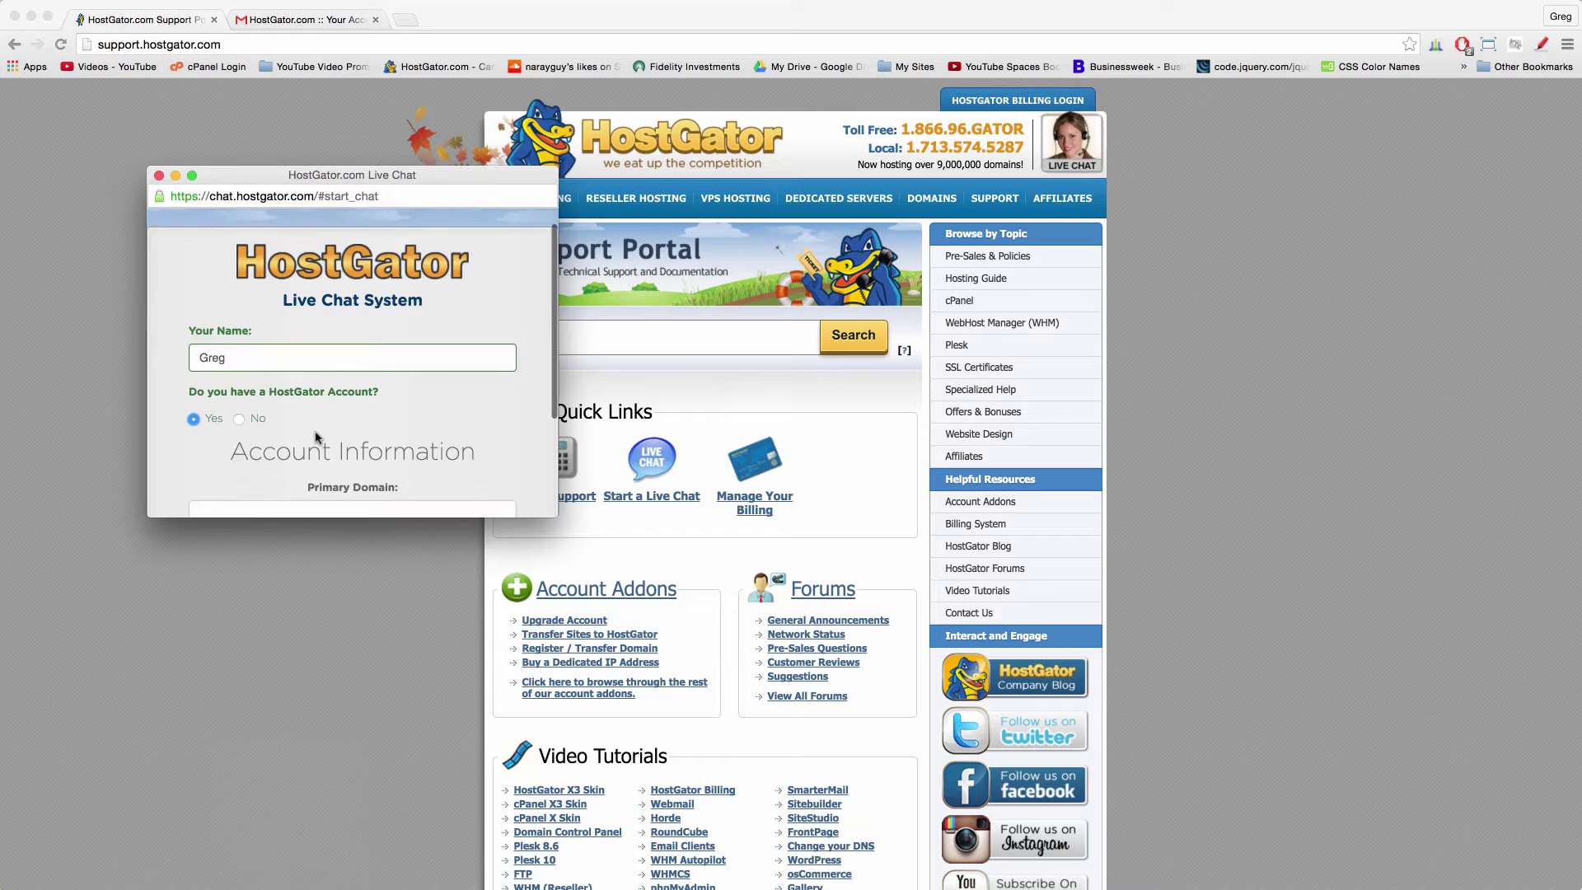
{"action": "left_click", "coordinate": [288, 362]}
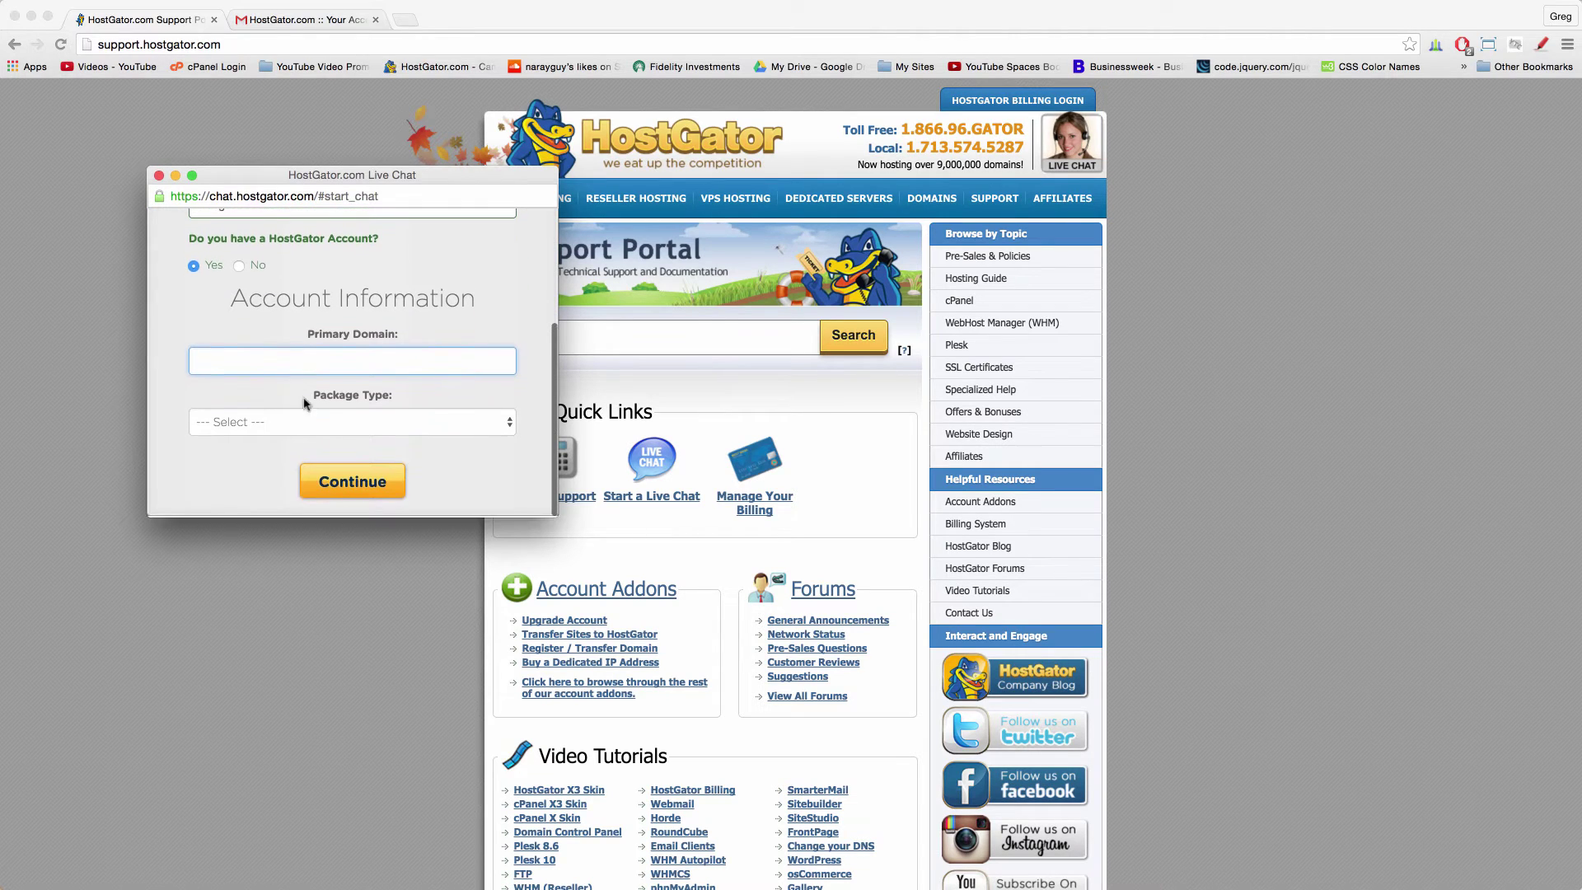
{"action": "left_click", "coordinate": [306, 423]}
{"action": "left_click", "coordinate": [217, 439]}
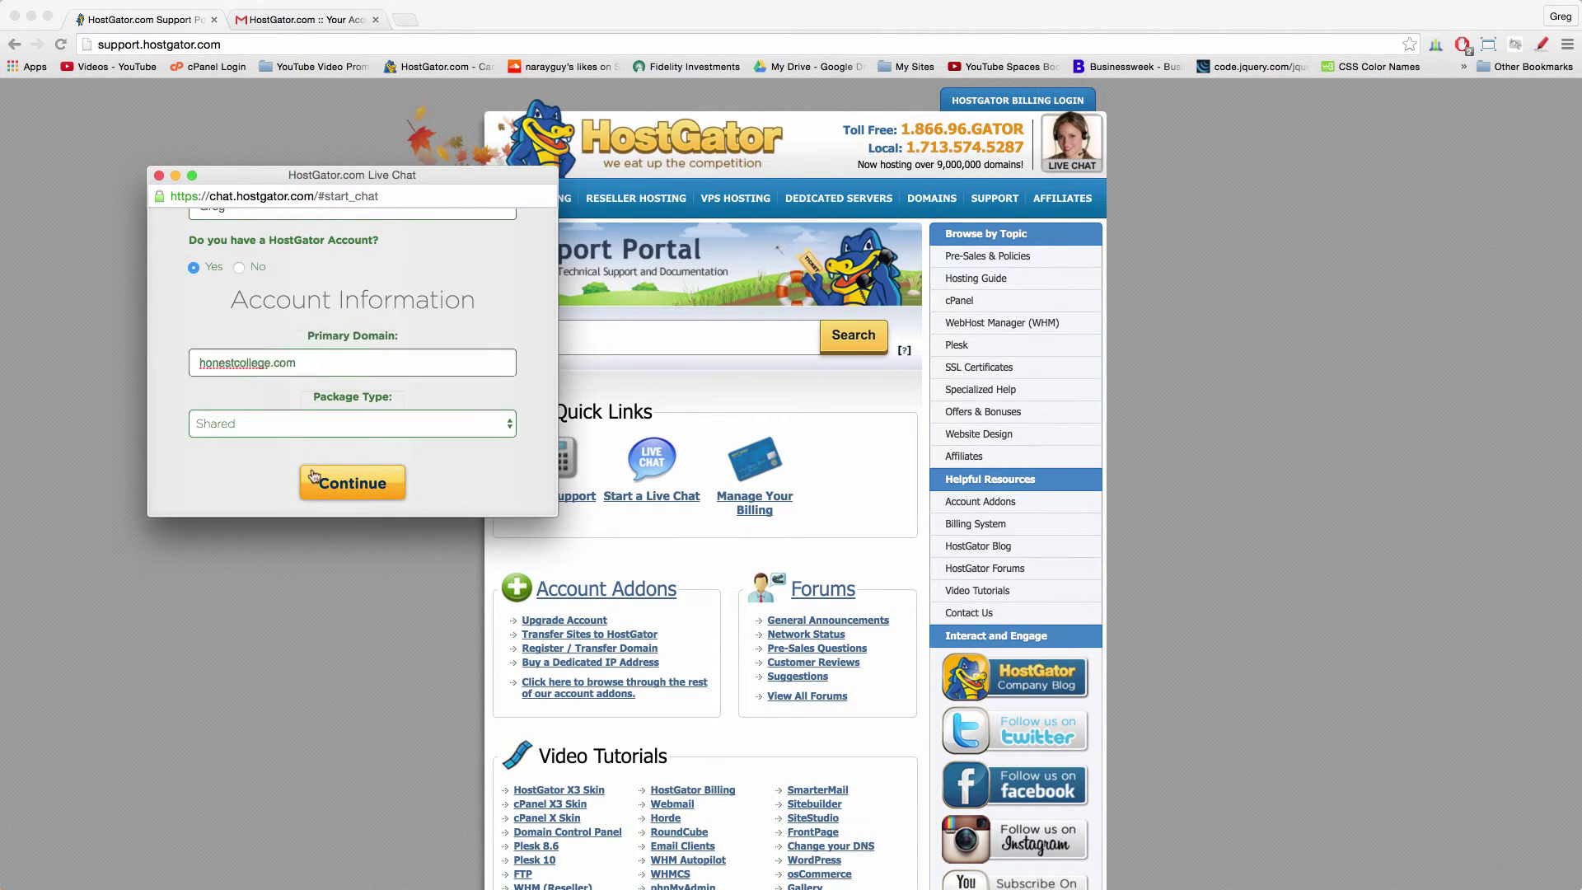
{"action": "left_click", "coordinate": [319, 484]}
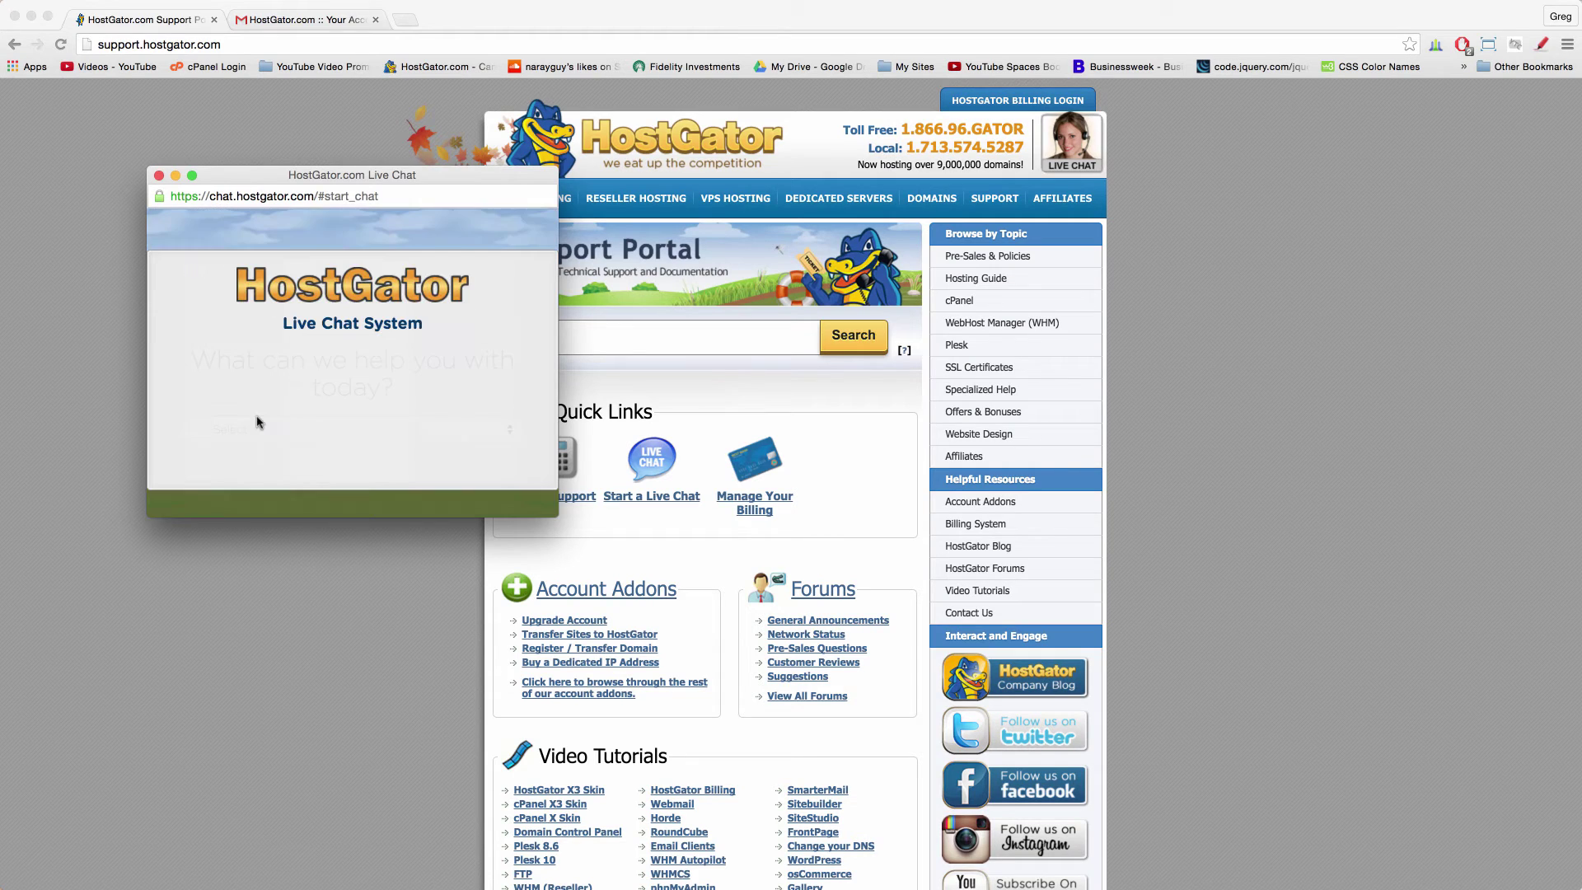
- Choose Sales as the help topic with New Accounts as the assistance type
{"action": "left_click", "coordinate": [366, 423]}
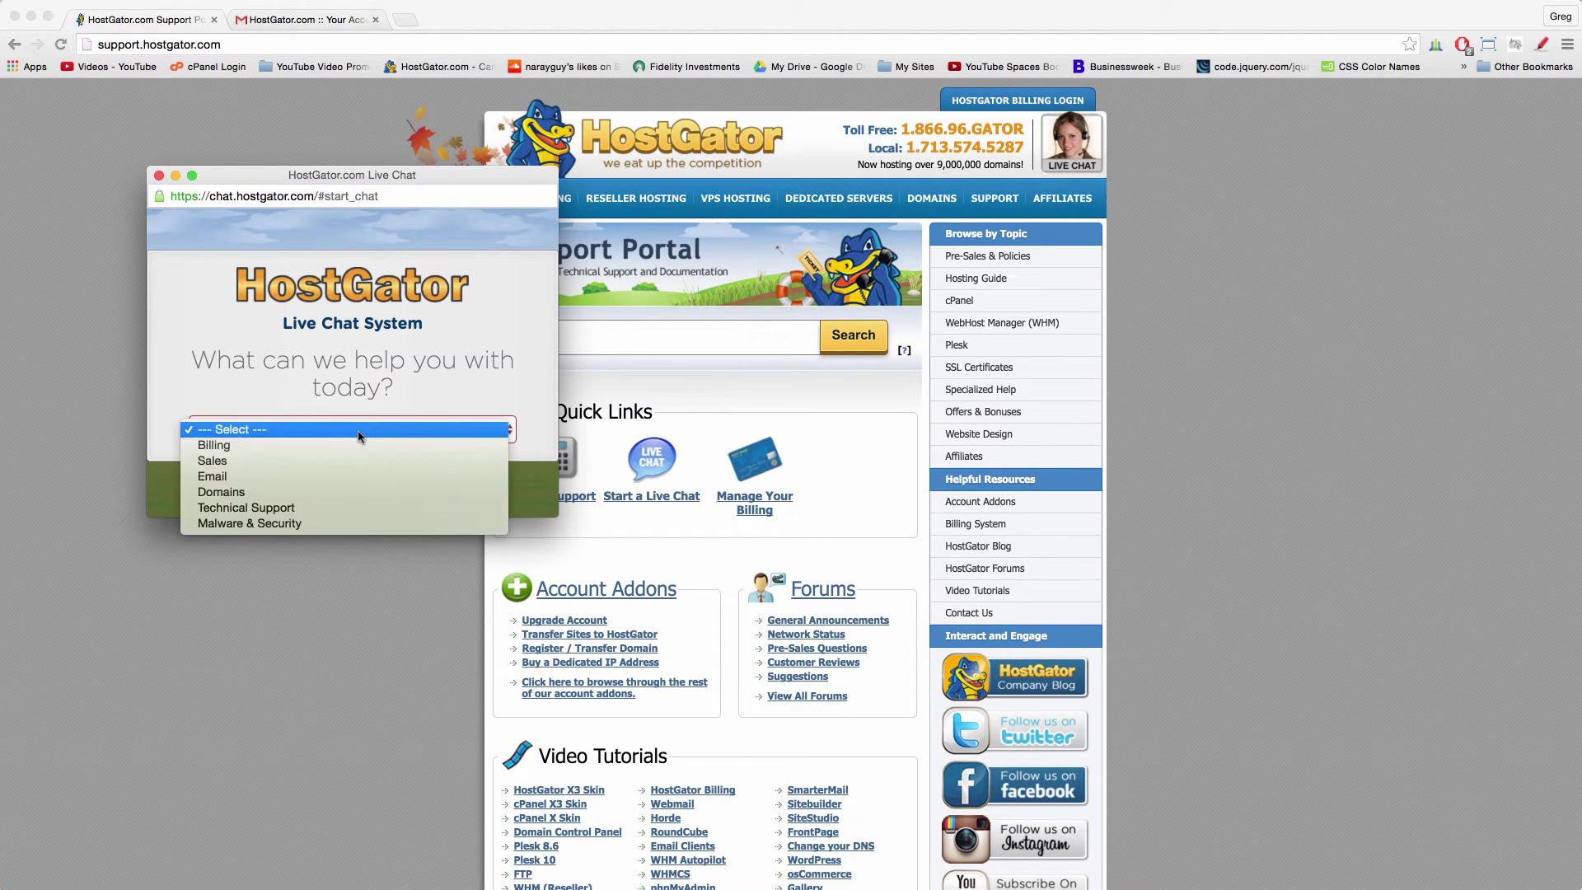
{"action": "left_click", "coordinate": [310, 462]}
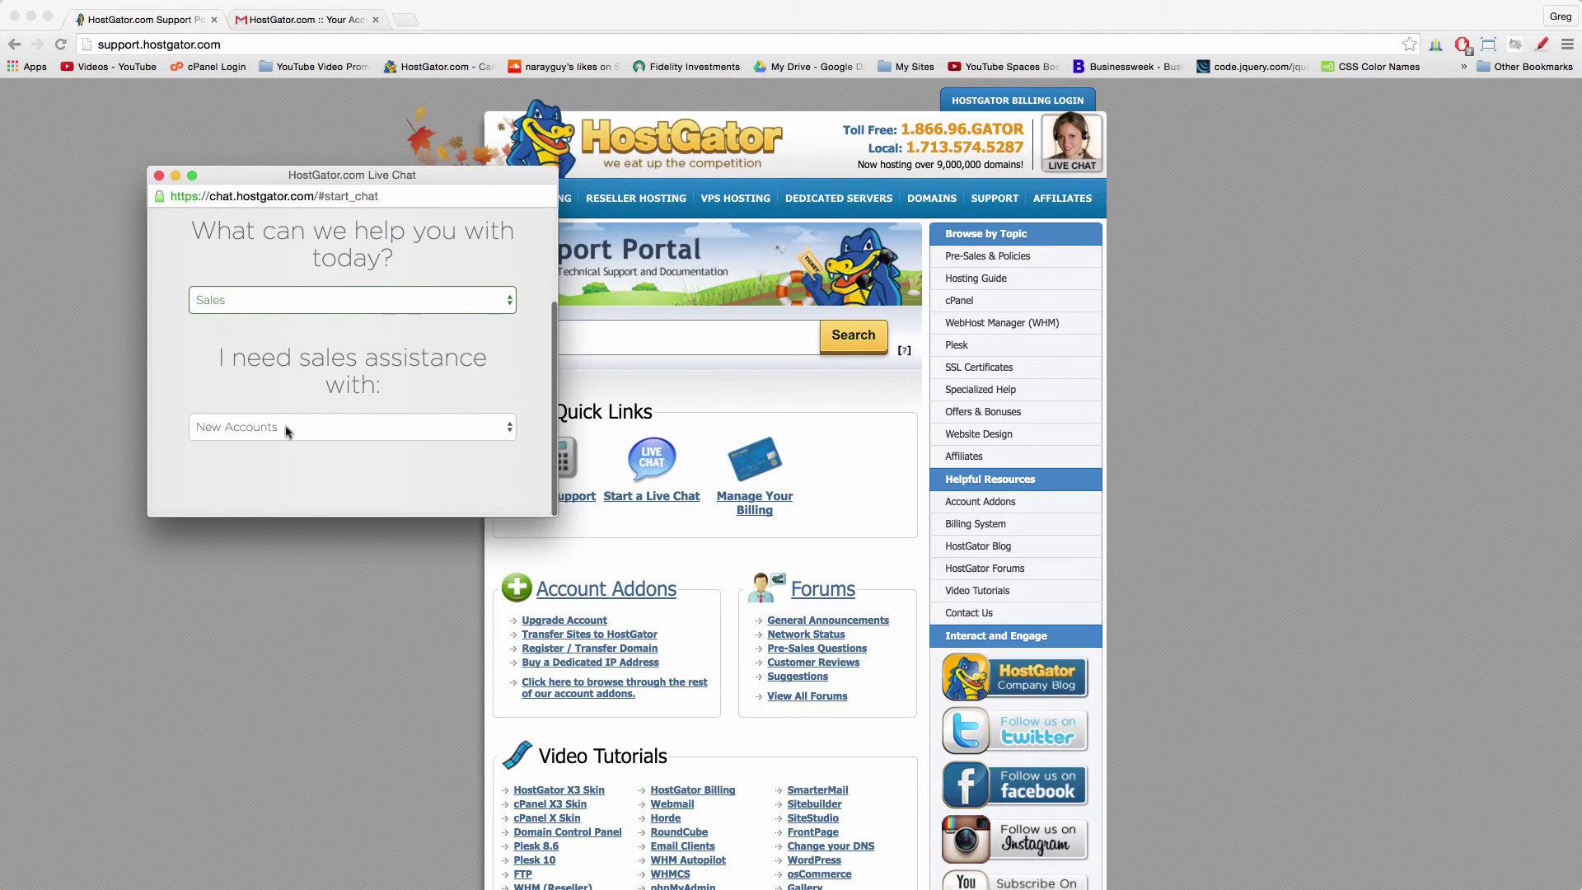
{"action": "left_click", "coordinate": [329, 428]}
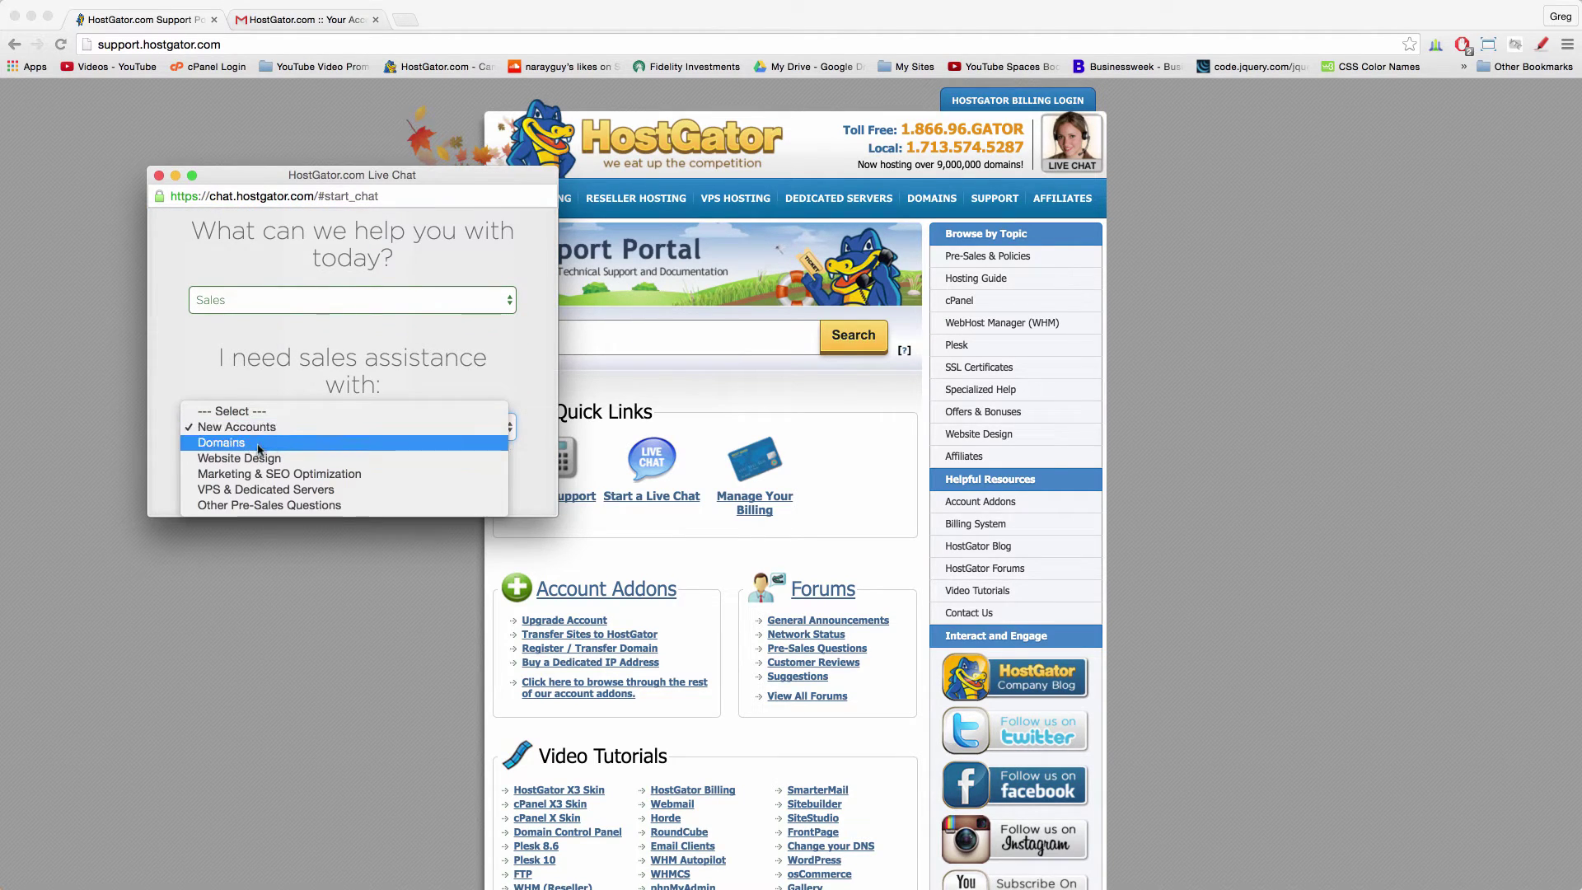
{"action": "left_click", "coordinate": [227, 429]}
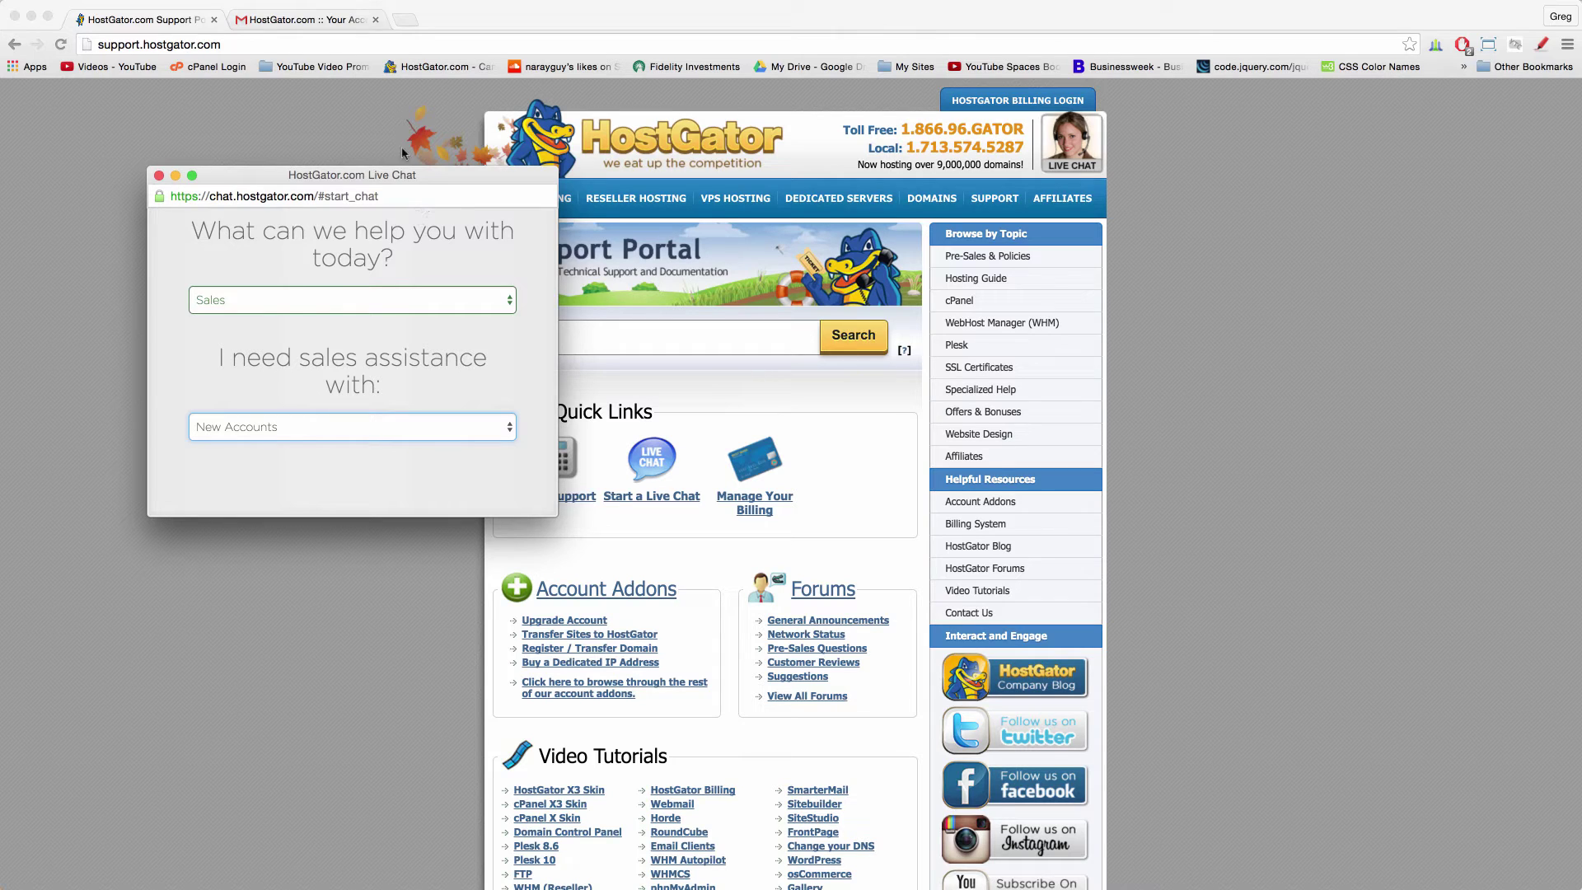
- Switch to the 'HostGator.com :: Your Account Info' email in Gmail and highlight its subject line
{"action": "left_click", "coordinate": [292, 22]}
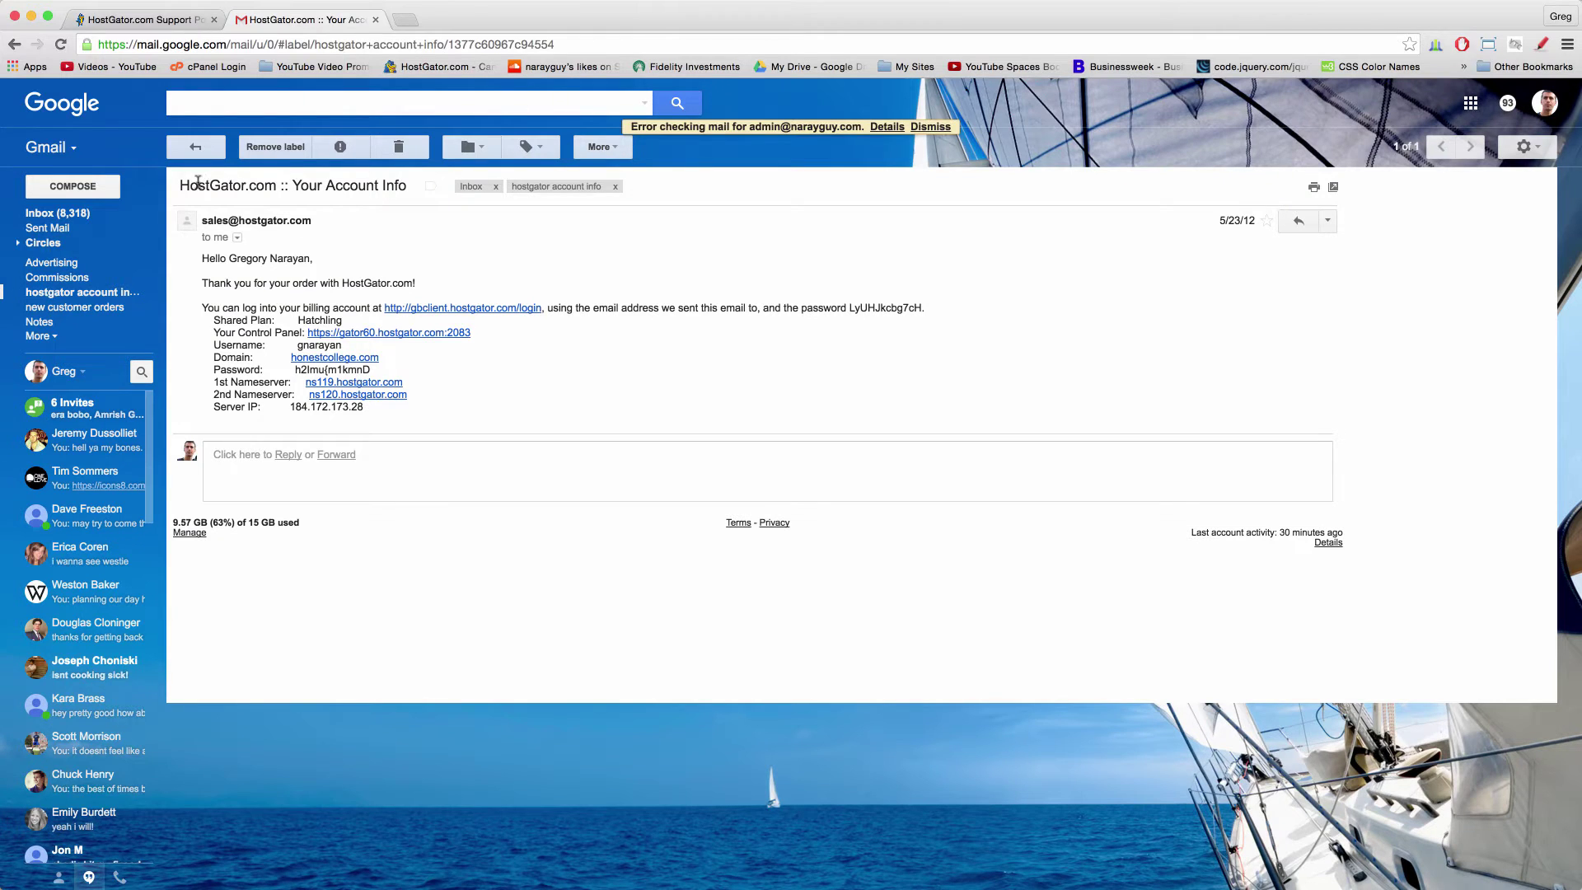
{"action": "left_click_drag", "start_coordinate": [183, 185], "coordinate": [406, 183]}
{"action": "left_click", "coordinate": [406, 183]}
- Sign in to cPanel from the saved cPanel Login bookmark using the account password
{"action": "left_click", "coordinate": [423, 334]}
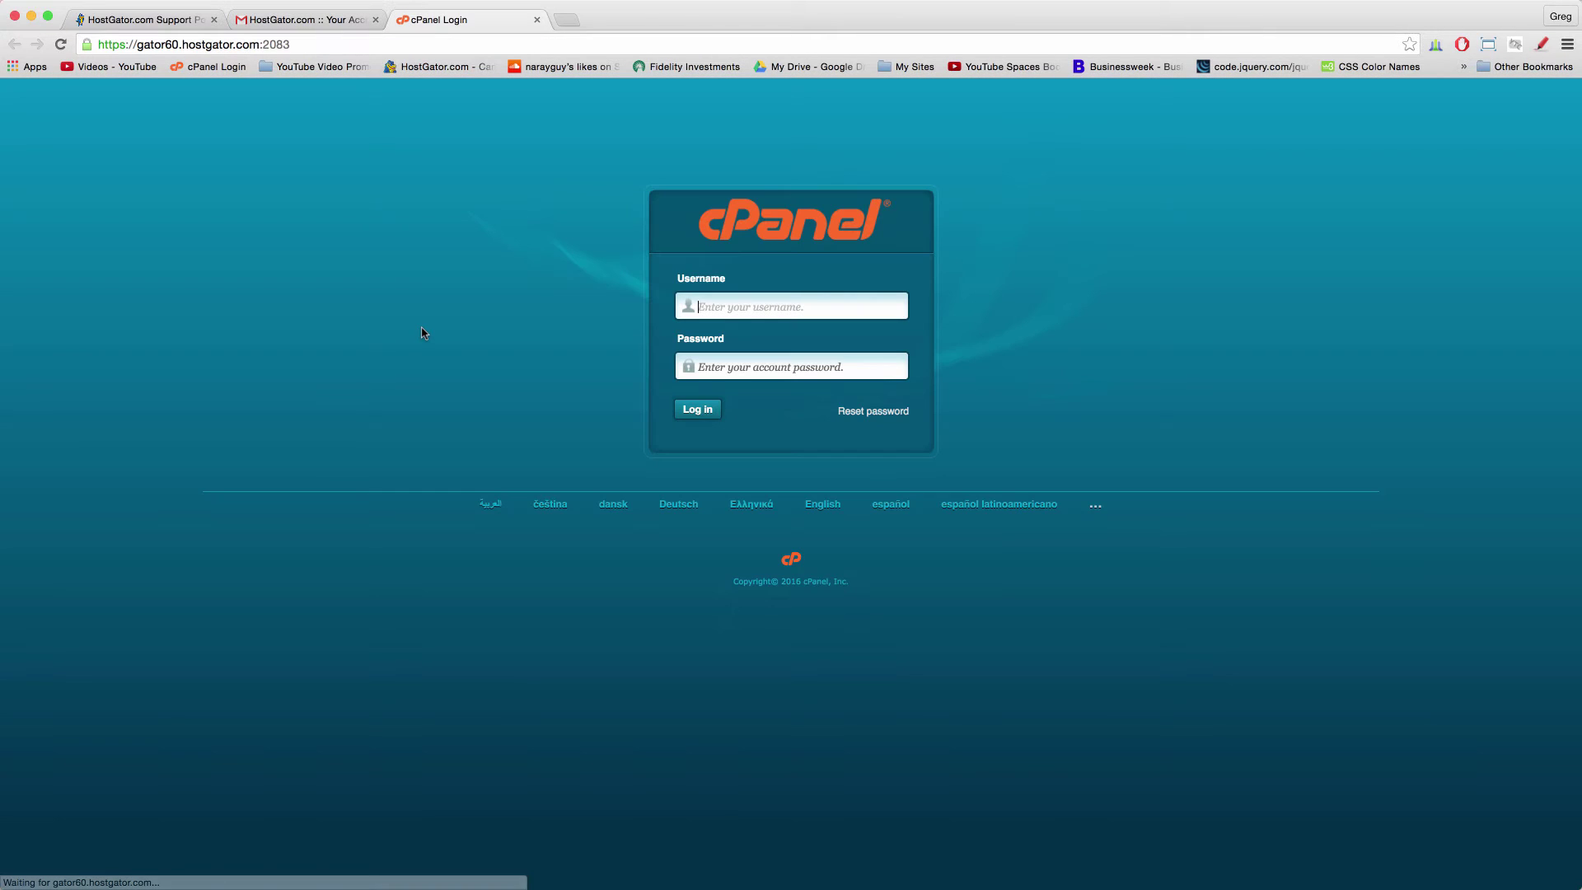
{"action": "left_click", "coordinate": [204, 67]}
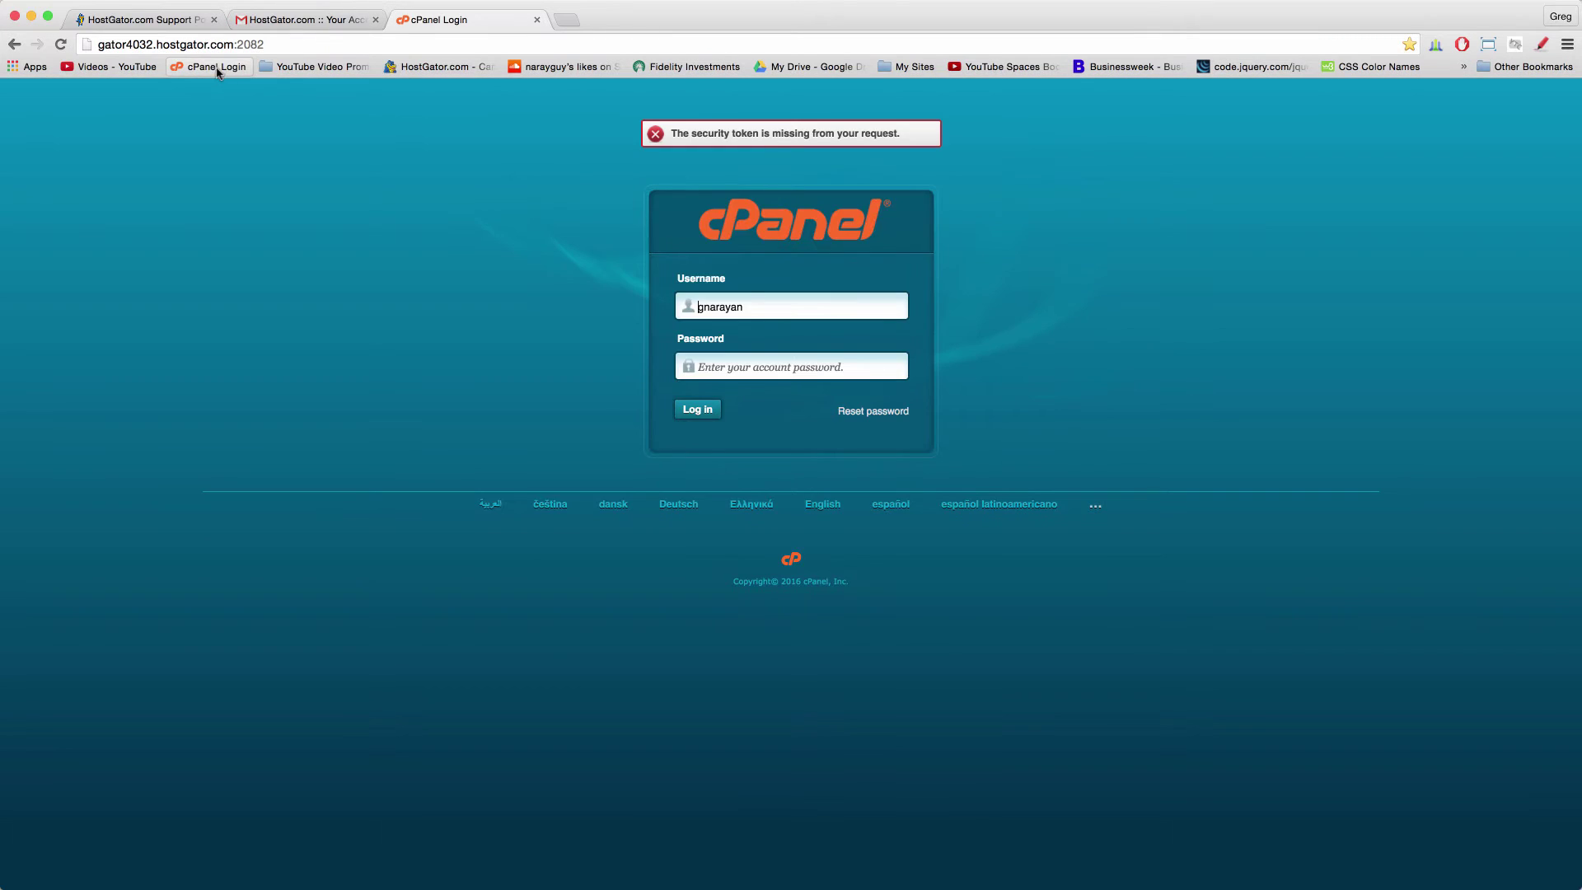
{"action": "key", "text": "Tab"}
{"action": "type", "text": "••"}
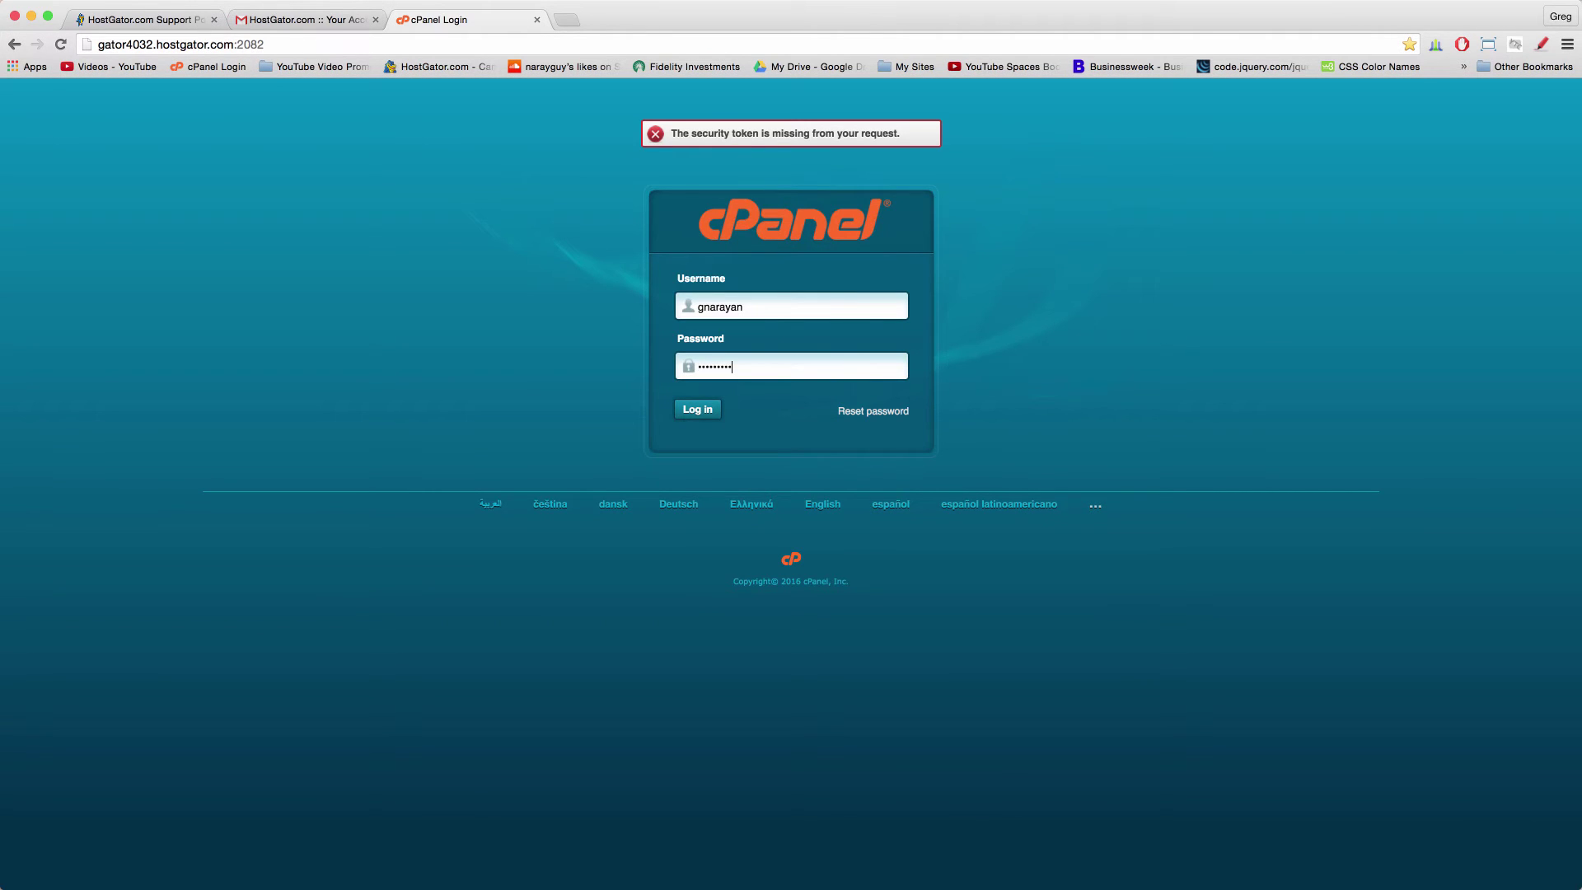
{"action": "key", "text": "Return"}
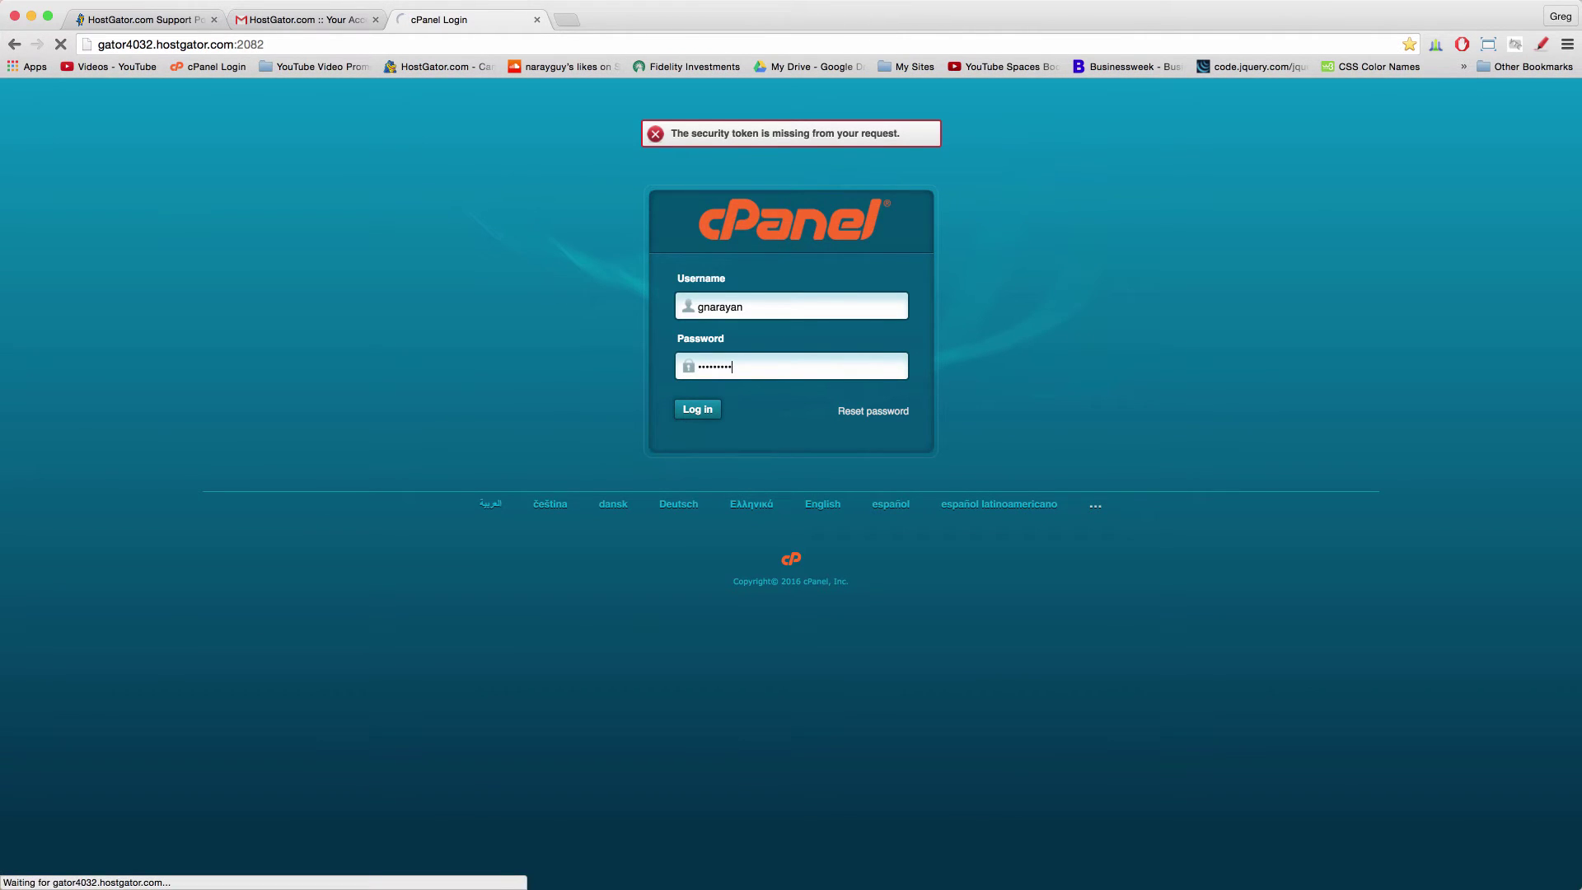
- Scroll down to the Domains section and open 'Buy a Domain'
{"action": "scroll", "coordinate": [360, 277], "scroll_direction": "down", "scroll_amount": 10}
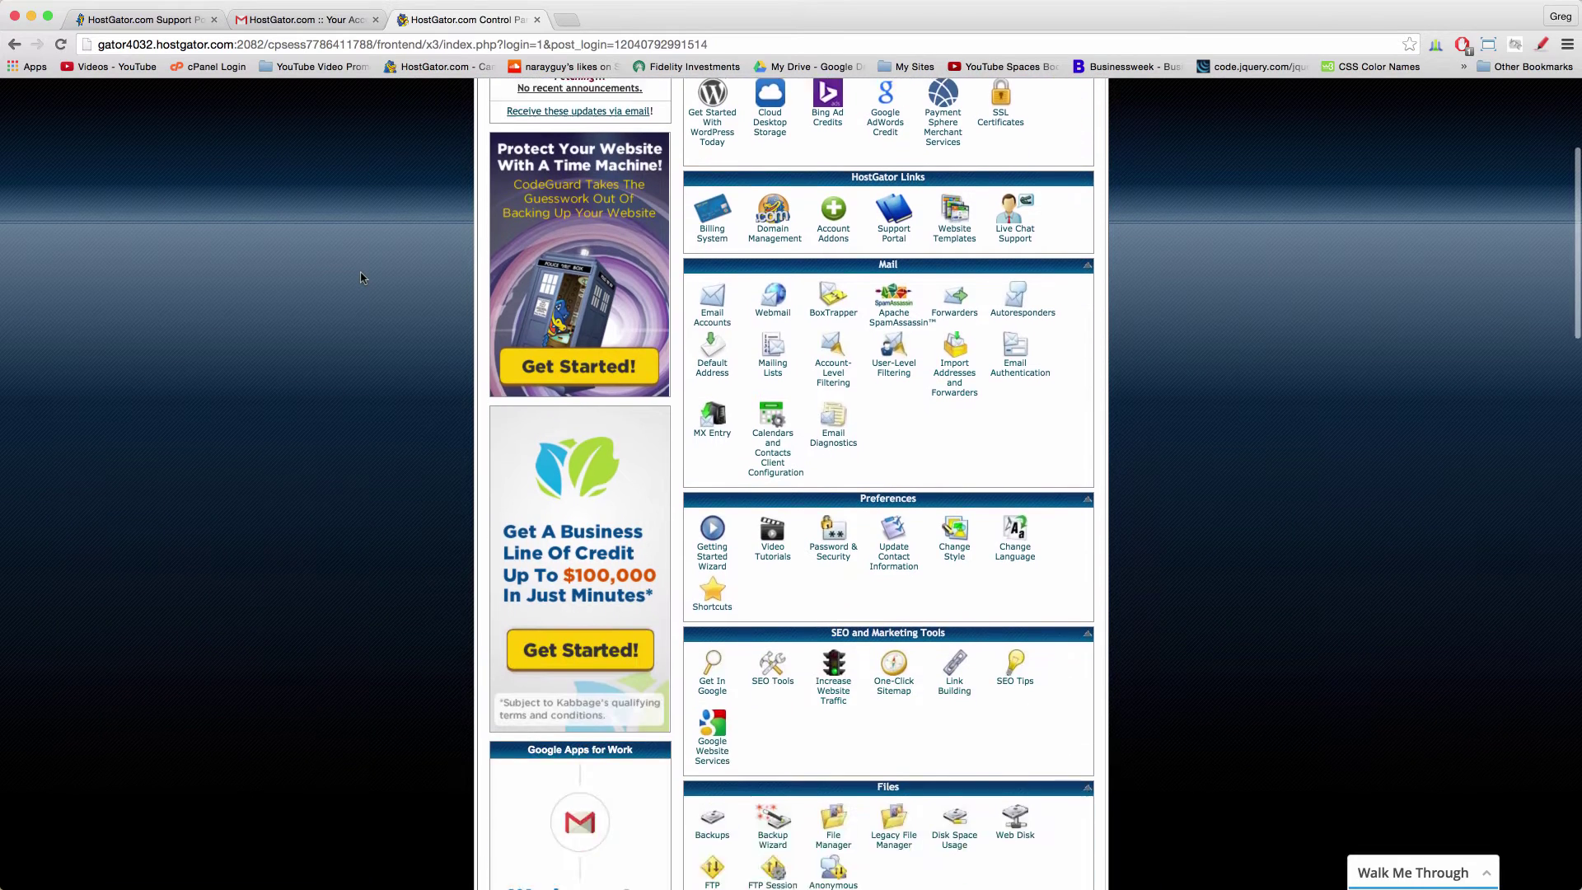
{"action": "scroll", "coordinate": [360, 277], "scroll_direction": "down", "scroll_amount": 7}
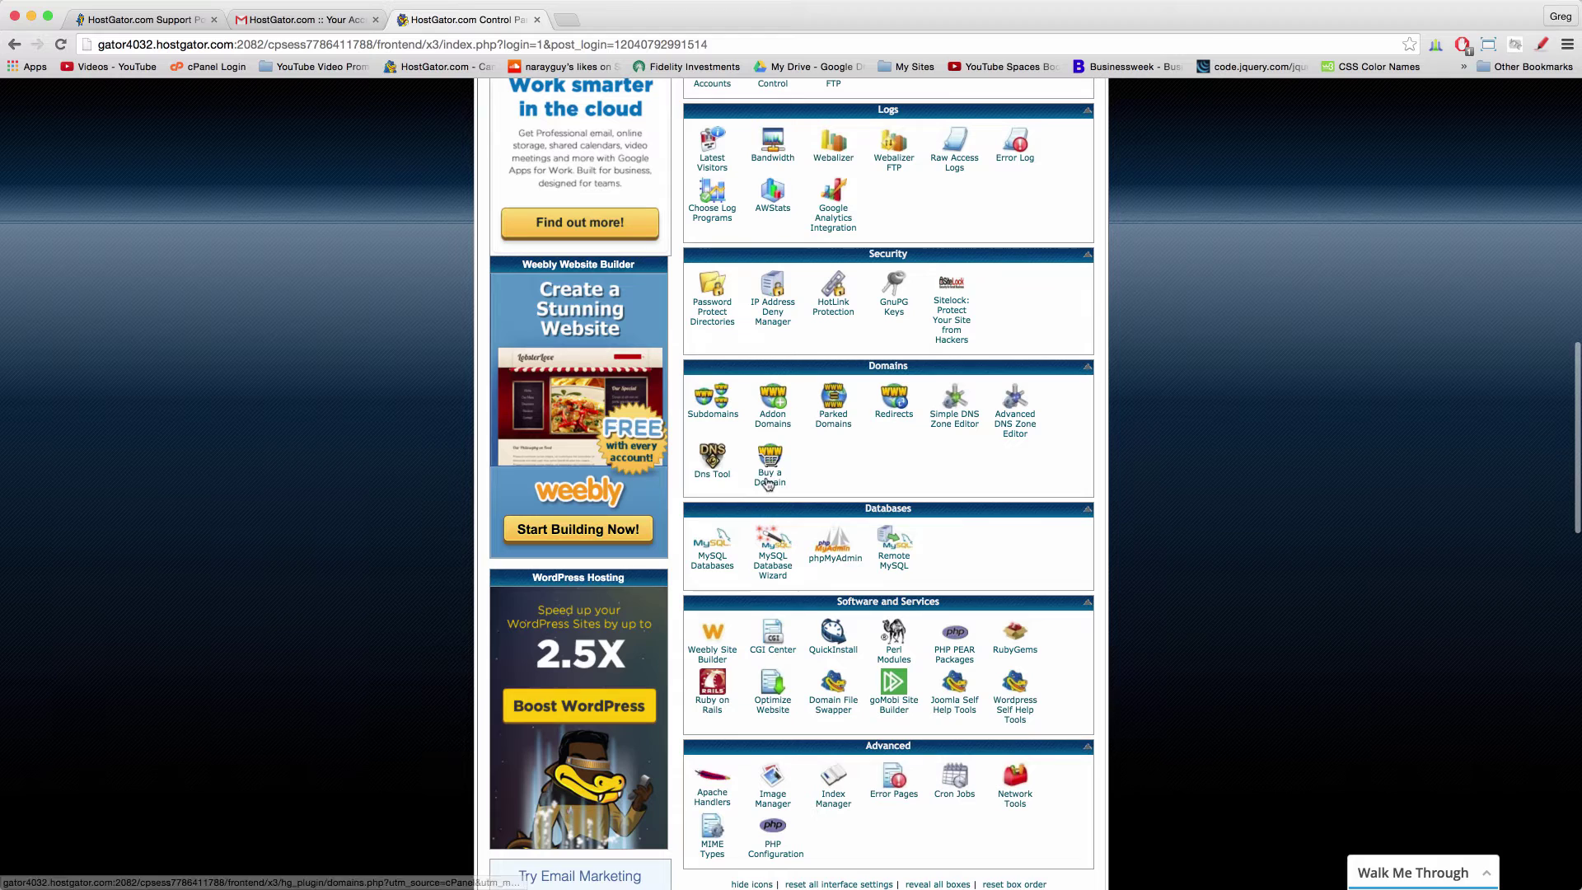
{"action": "left_click", "coordinate": [768, 485]}
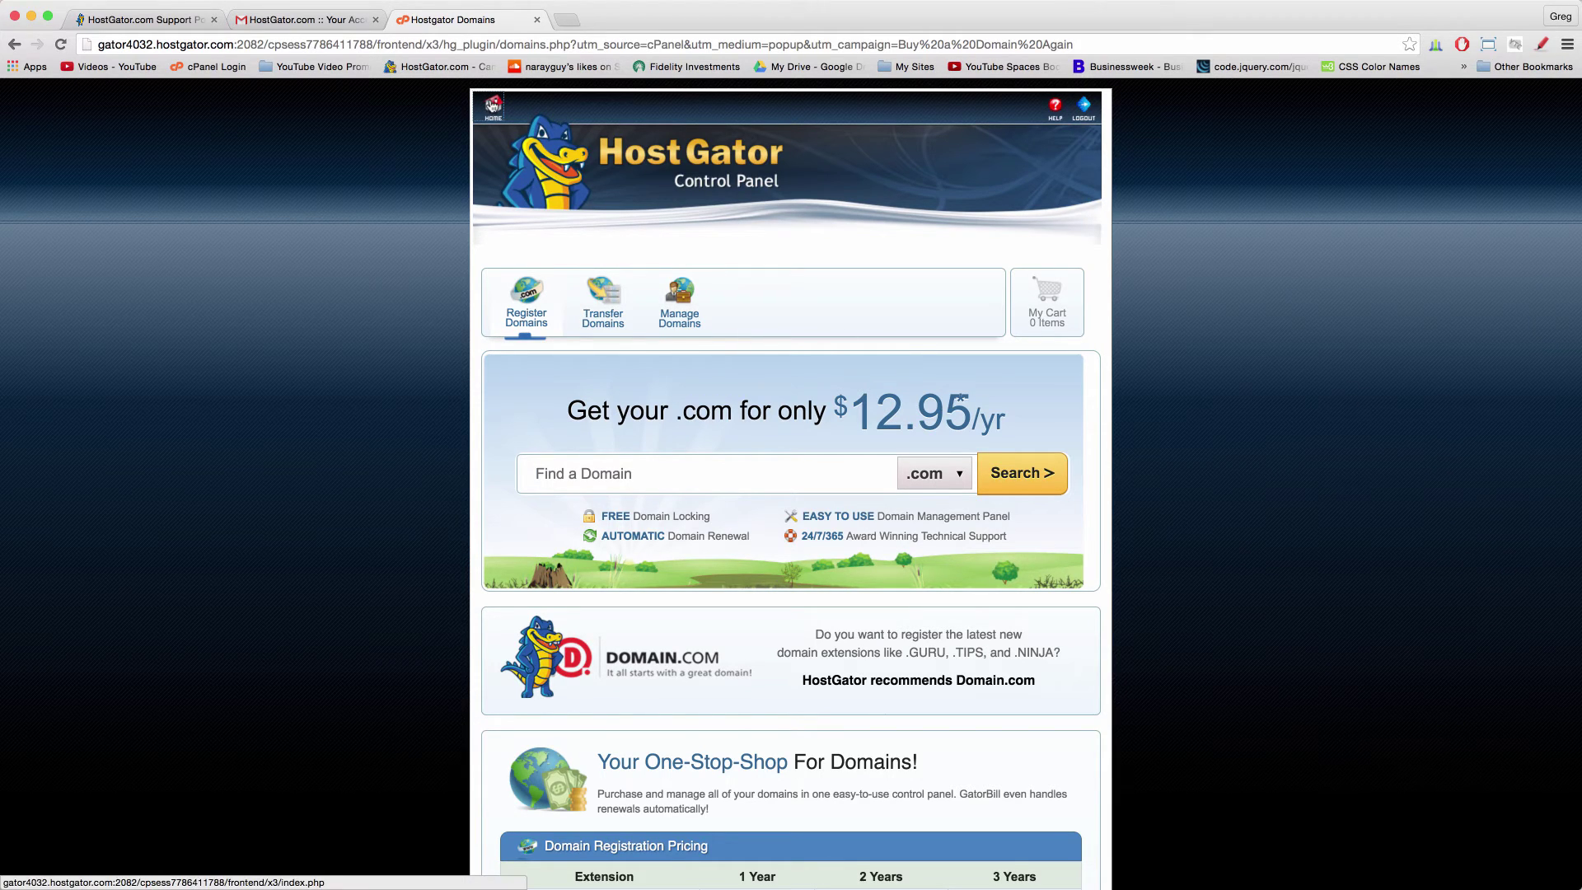
- Return to the cPanel Home page and scroll to the Domains section
{"action": "left_click", "coordinate": [492, 105]}
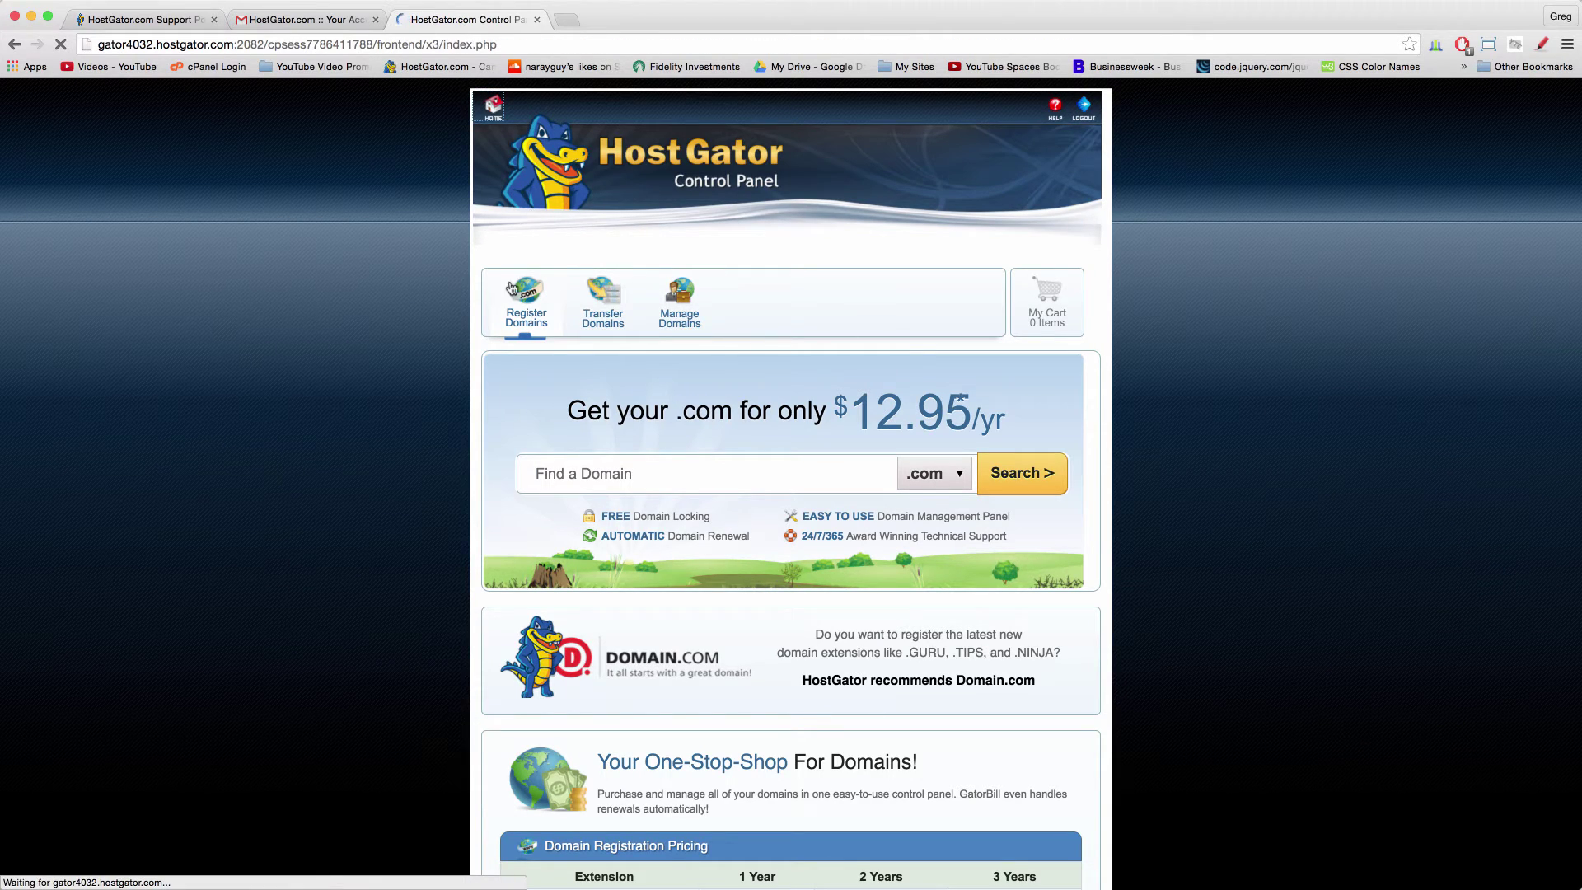
{"action": "scroll", "coordinate": [729, 476], "scroll_direction": "down", "scroll_amount": 15}
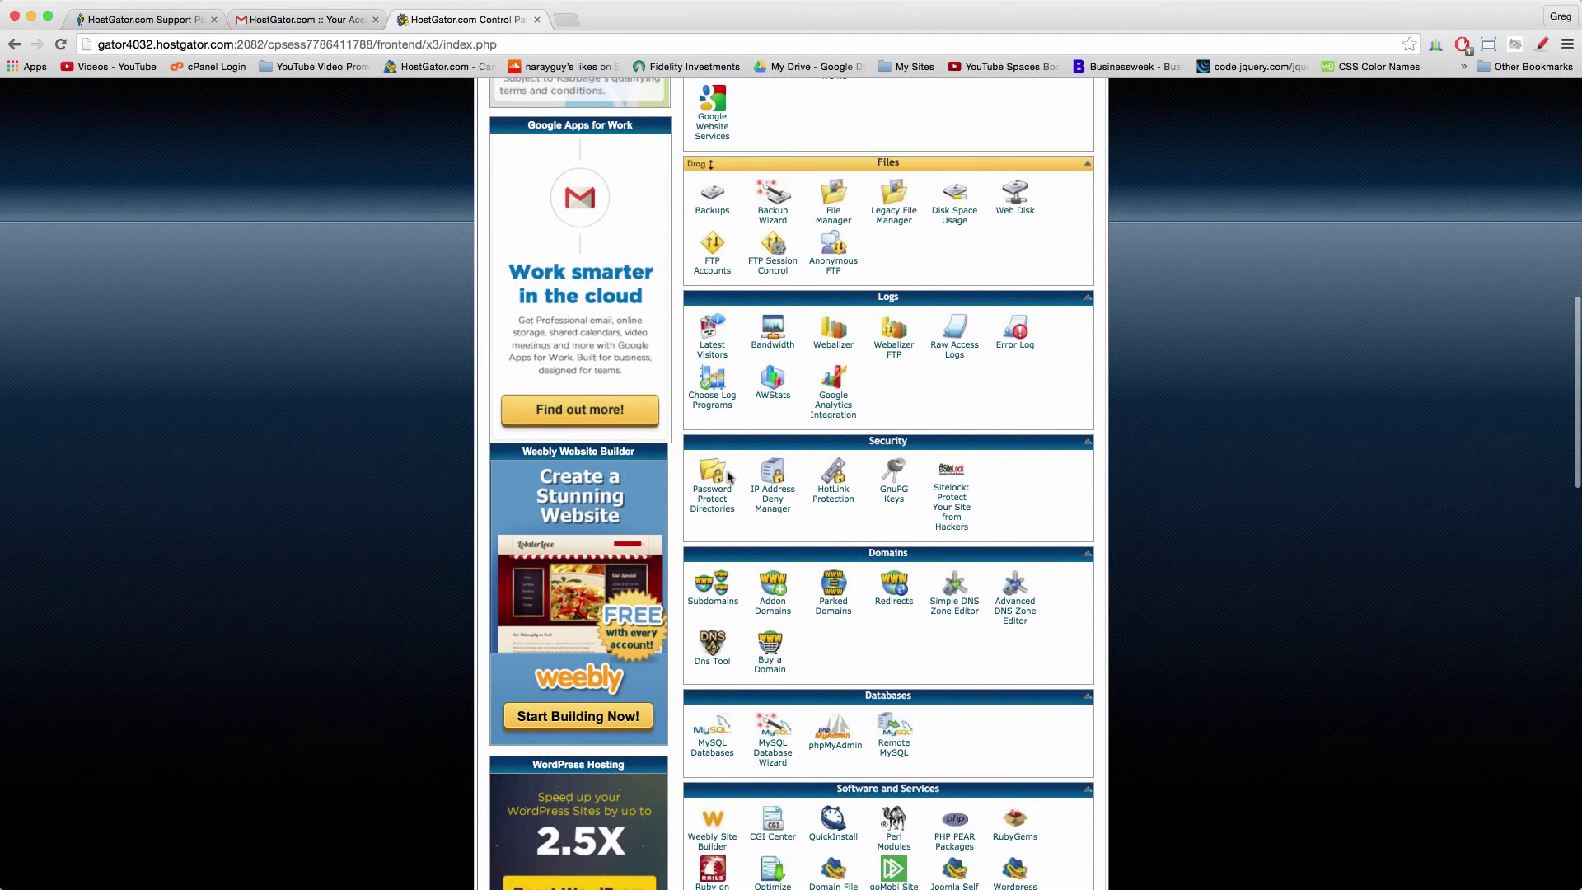
{"action": "scroll", "coordinate": [729, 476], "scroll_direction": "down", "scroll_amount": 4}
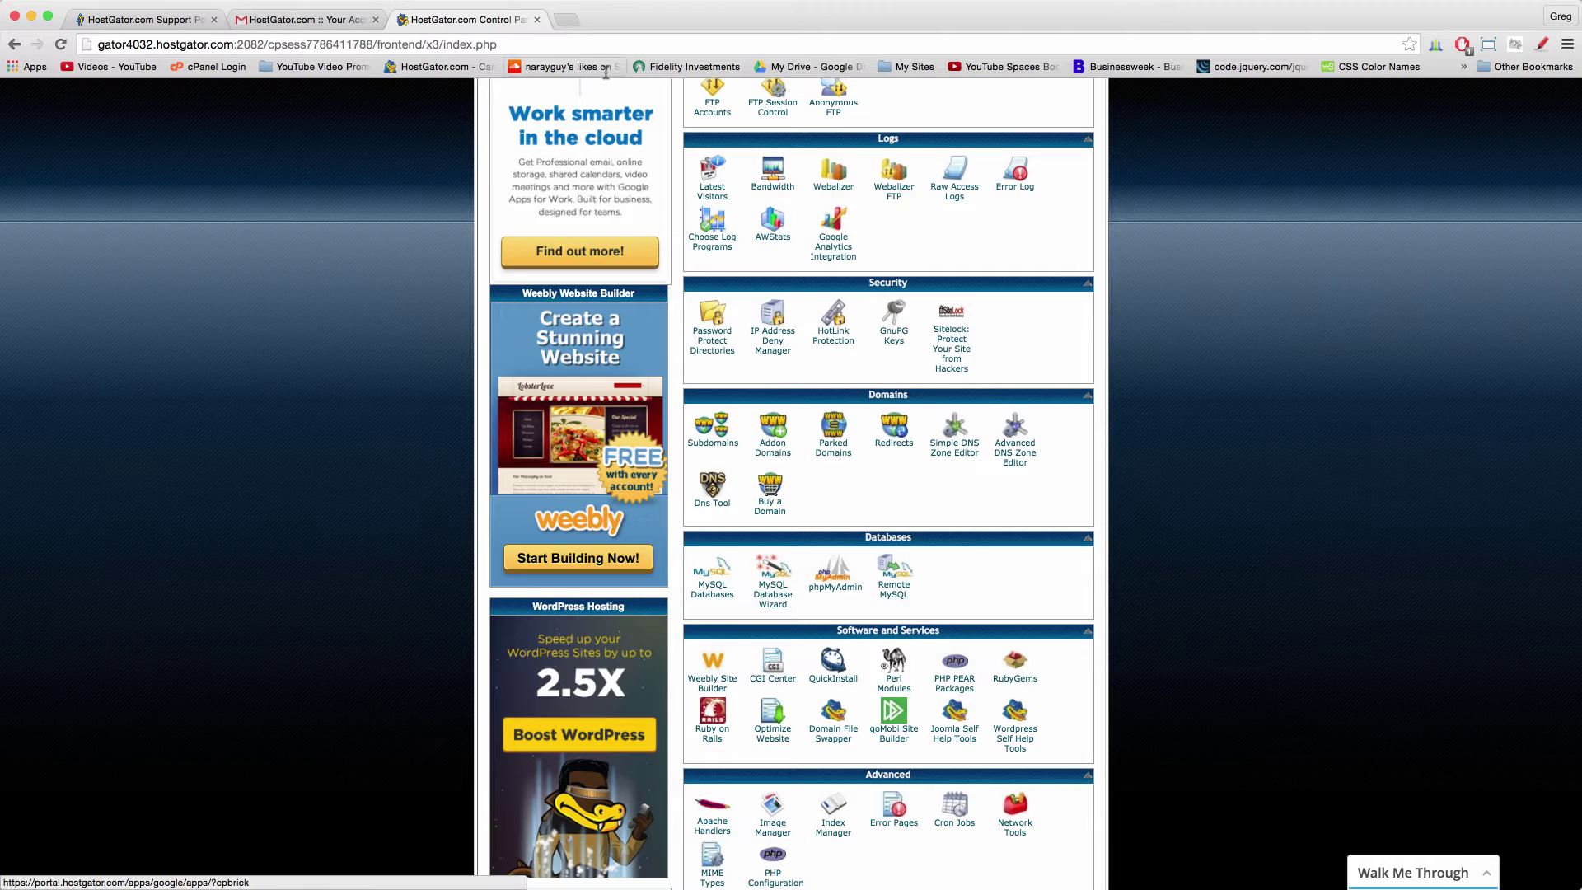
- Search Google for GoDaddy in a new tab and open the GoDaddy homepage
{"action": "left_click", "coordinate": [570, 20]}
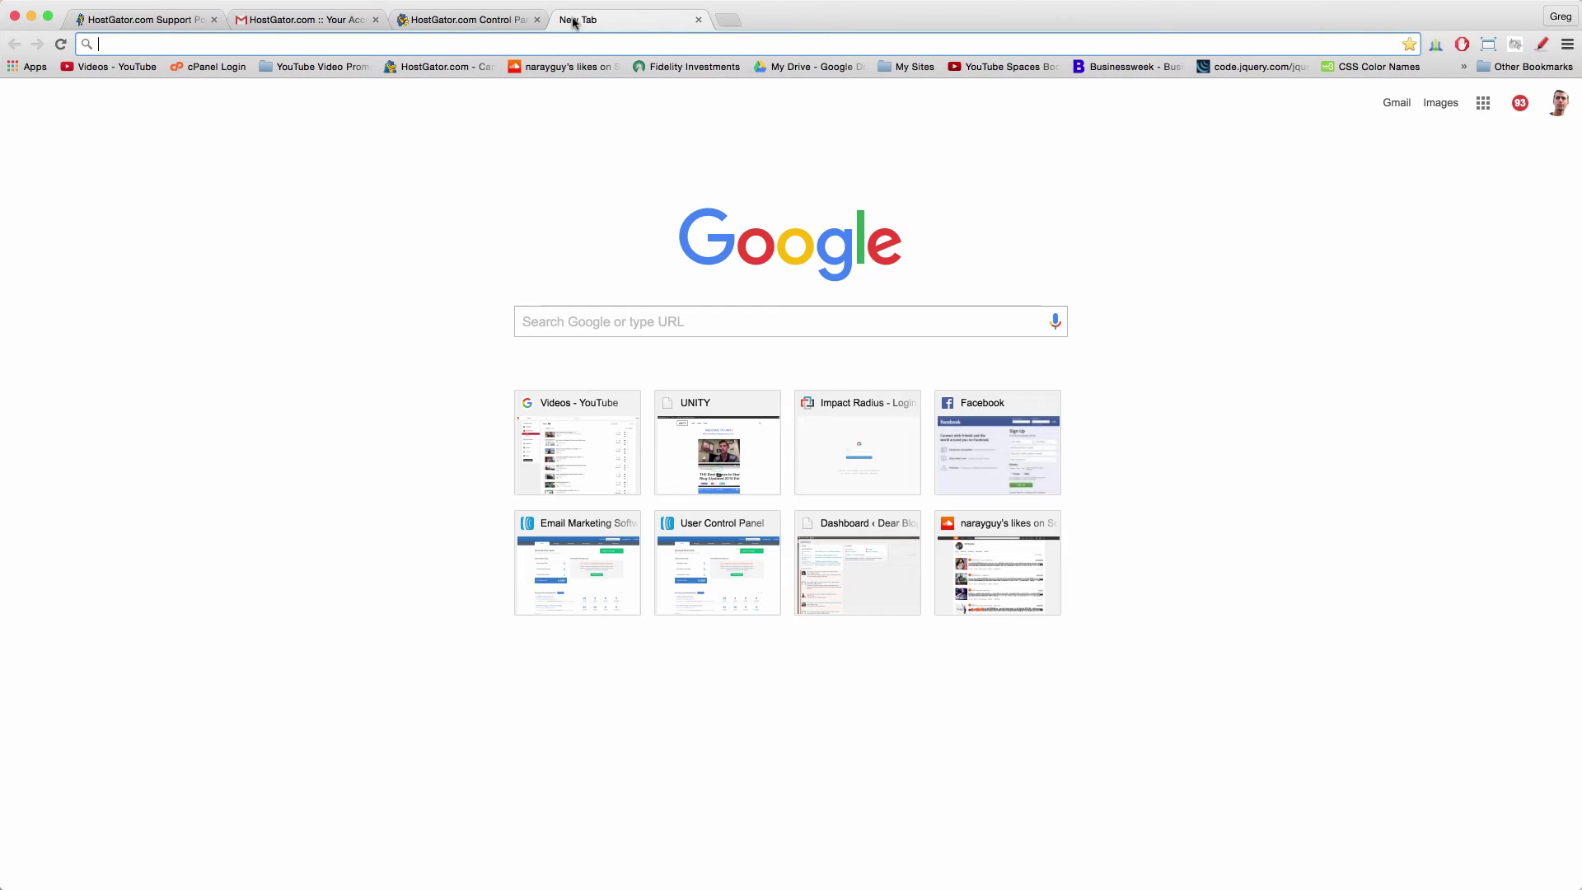
{"action": "type", "text": "godadaddy"}
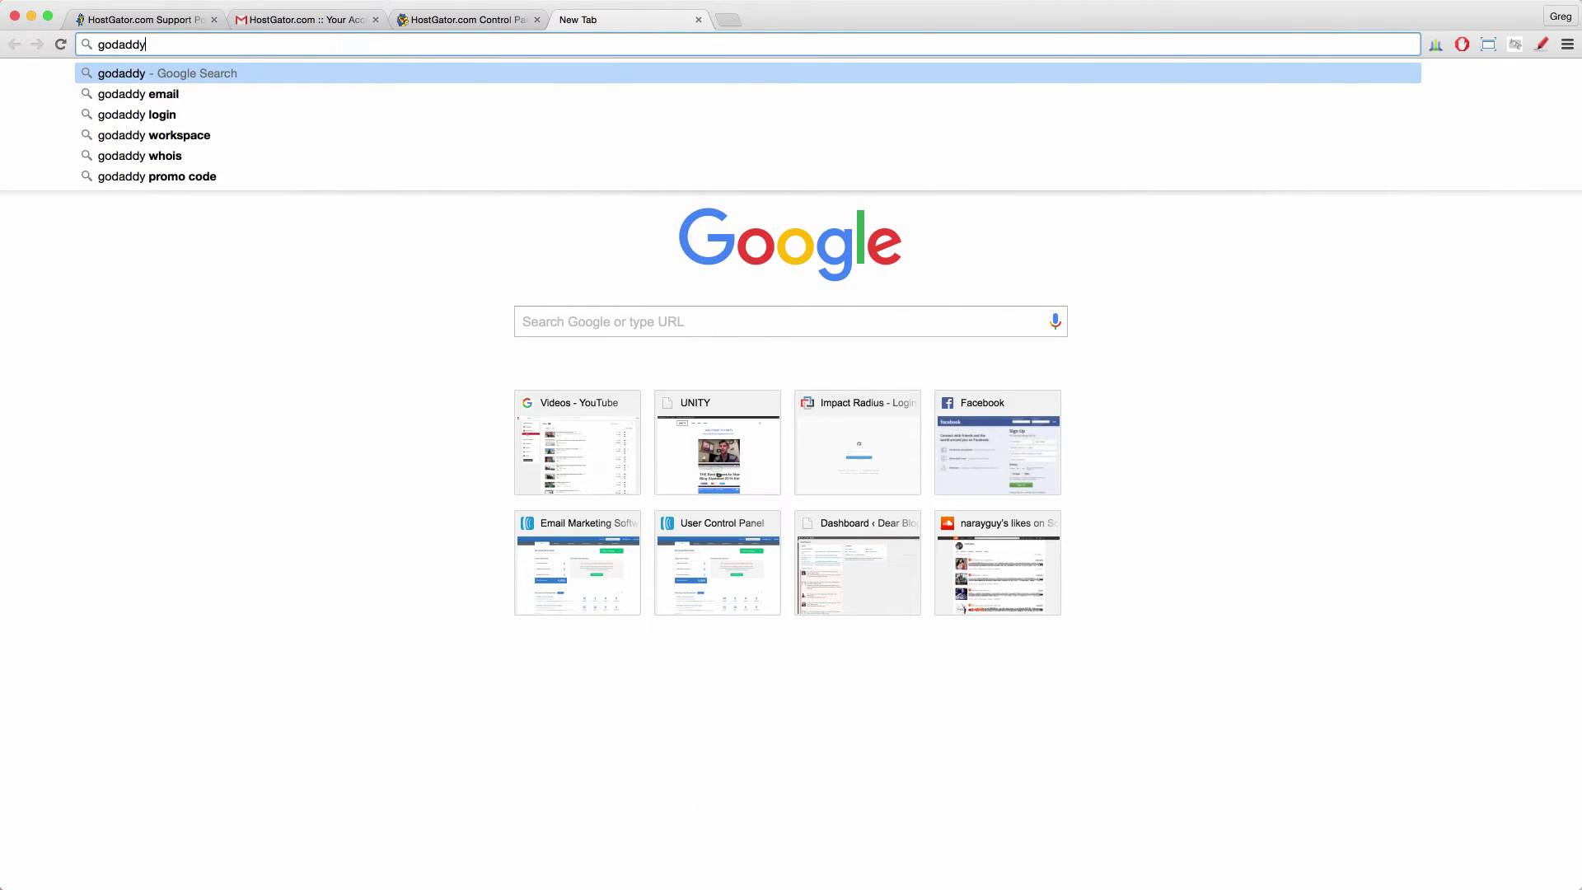
{"action": "key", "text": "Return"}
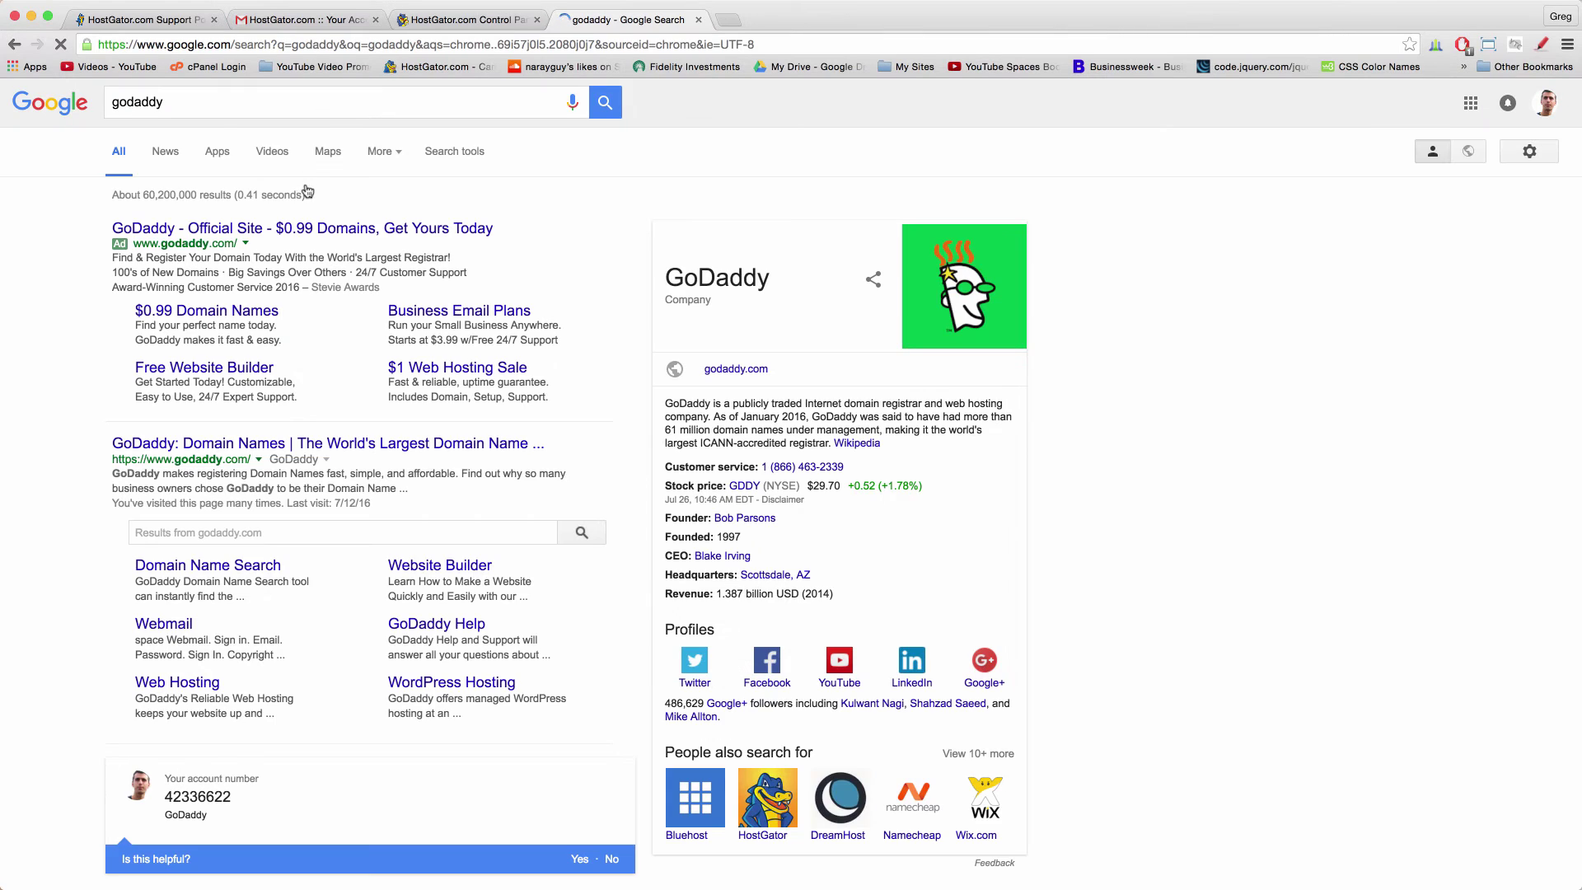
{"action": "left_click", "coordinate": [346, 443]}
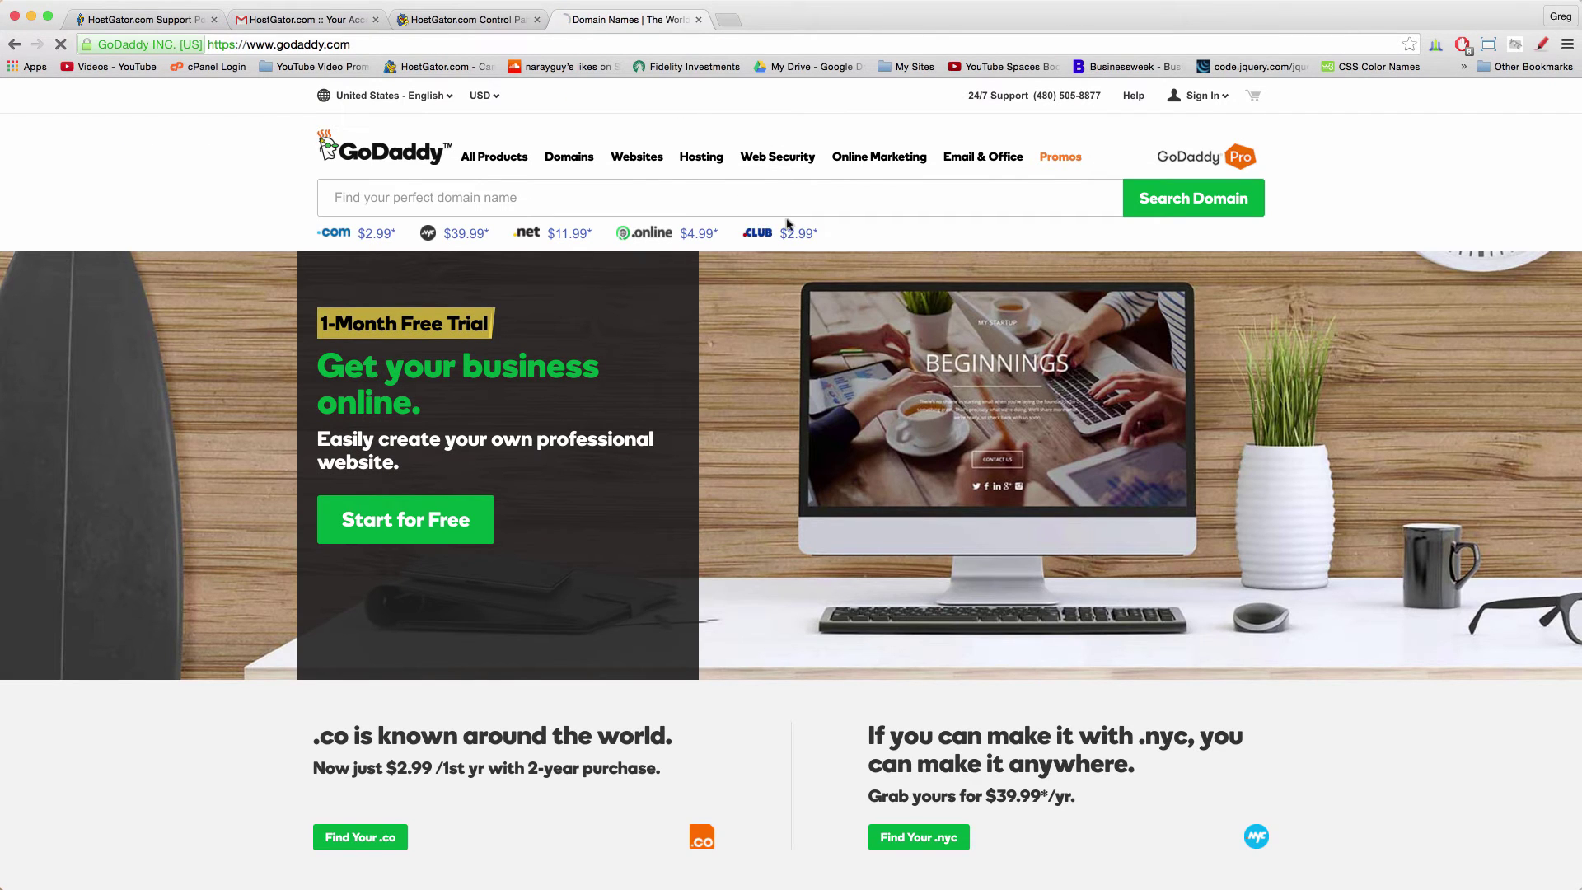
- Sign in to GoDaddy and open the Domain Details for LOSTINVESTOR.COM
{"action": "left_click", "coordinate": [503, 202]}
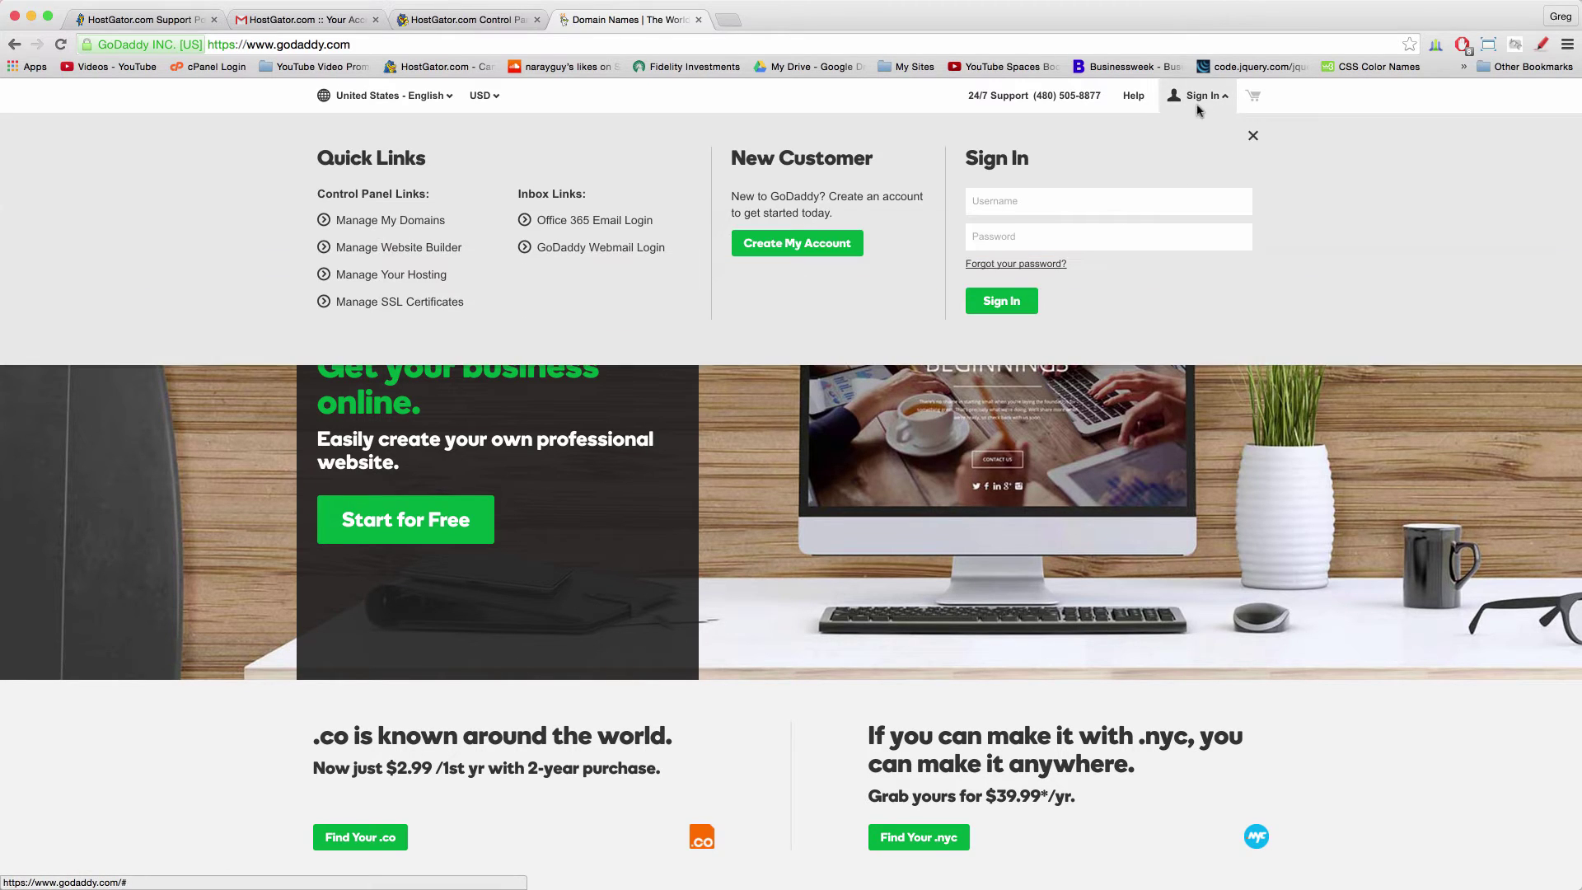
{"action": "left_click", "coordinate": [1040, 211]}
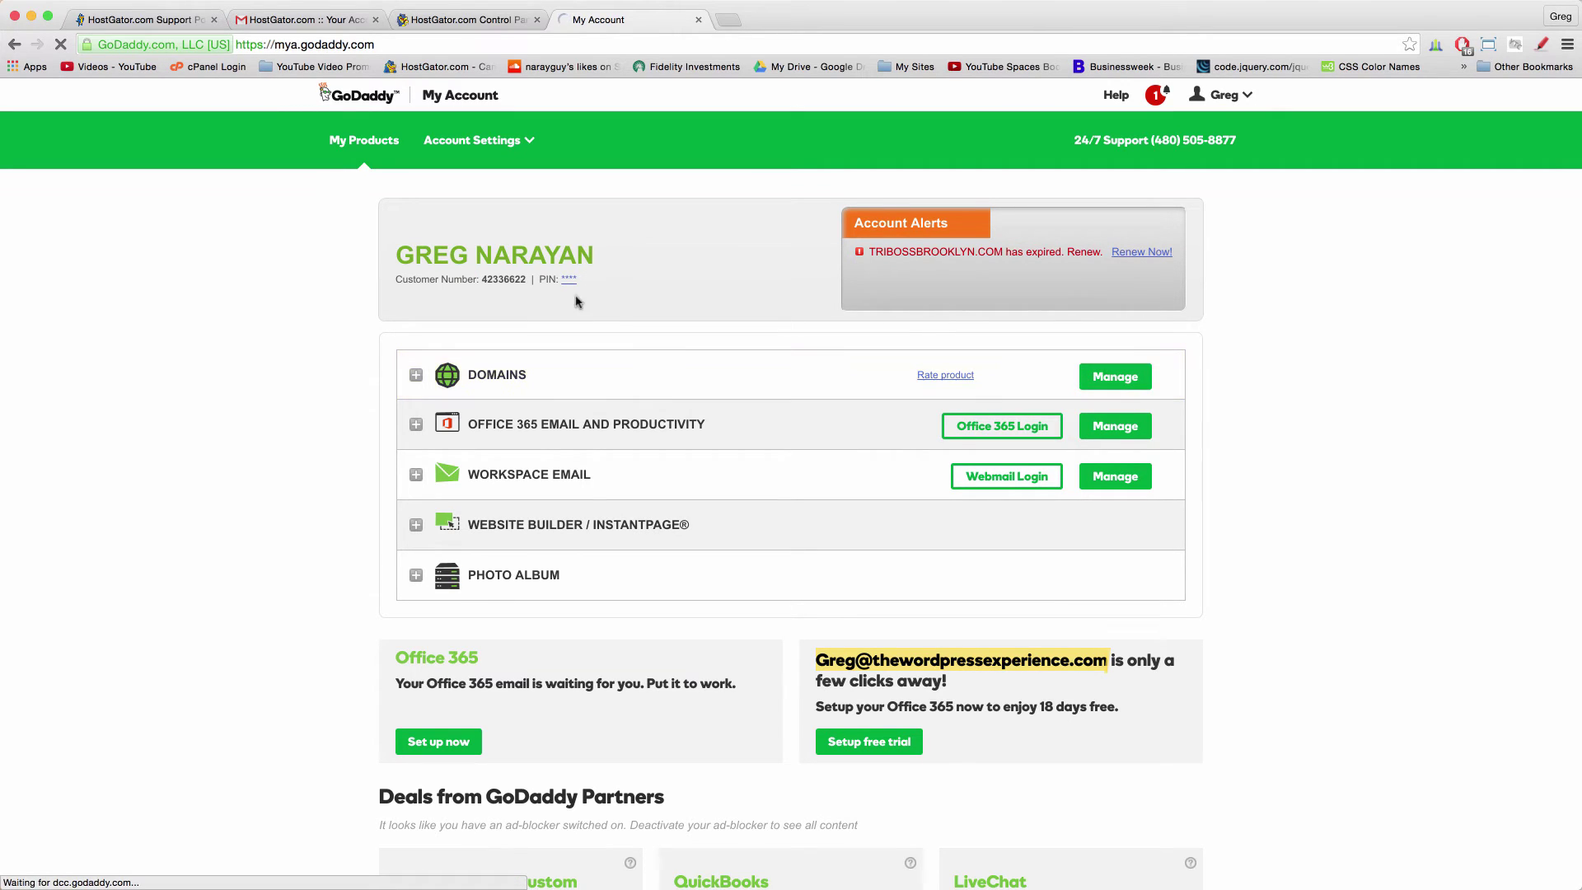
{"action": "left_click", "coordinate": [1112, 376]}
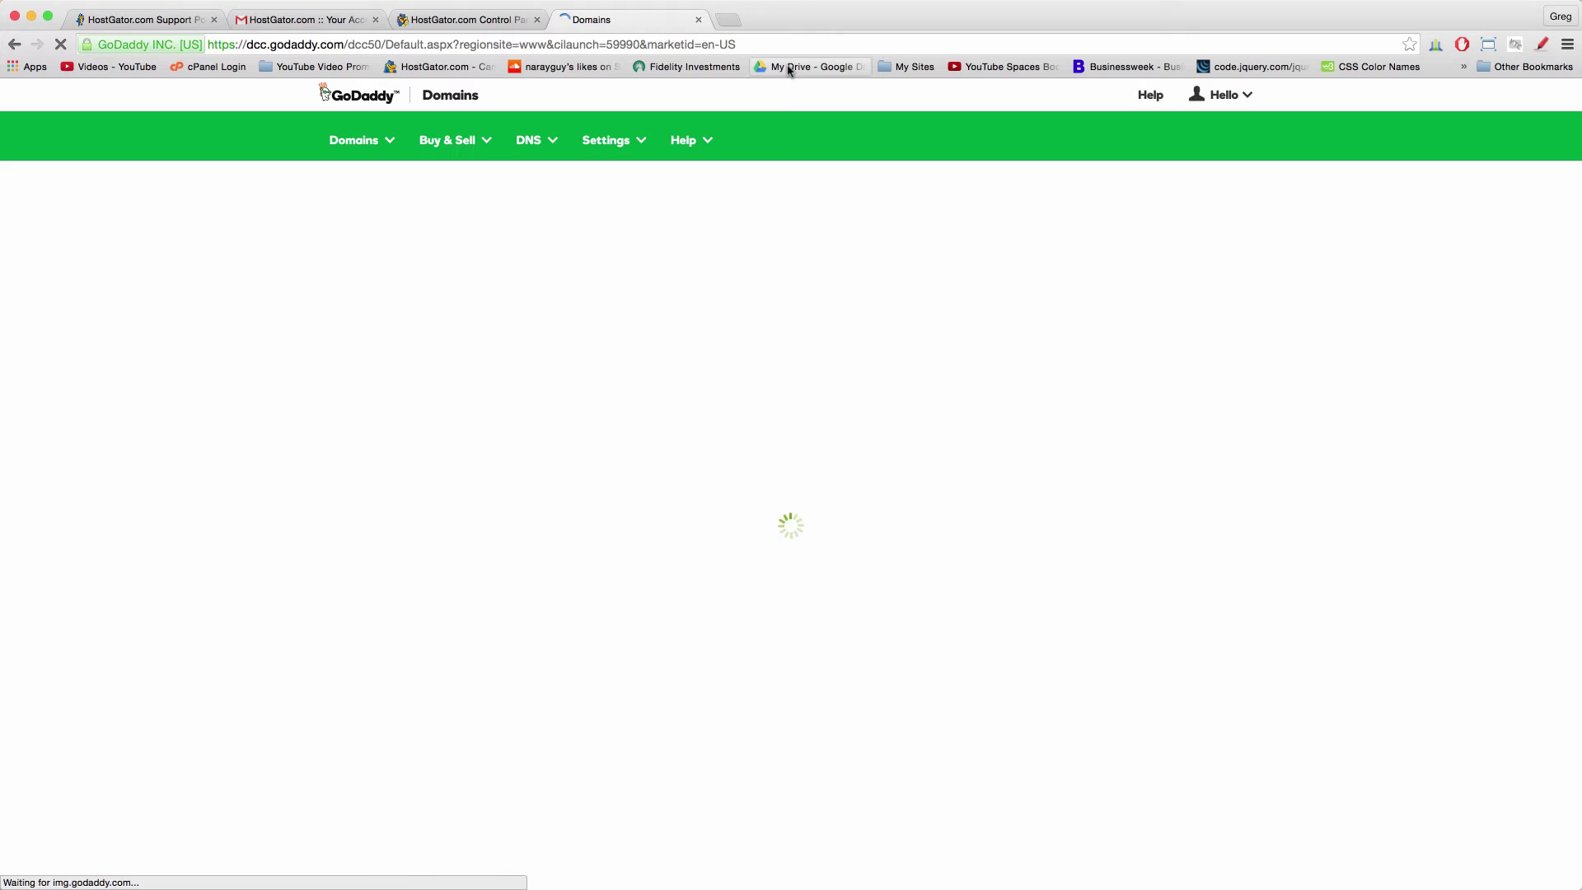
{"action": "left_click", "coordinate": [397, 473]}
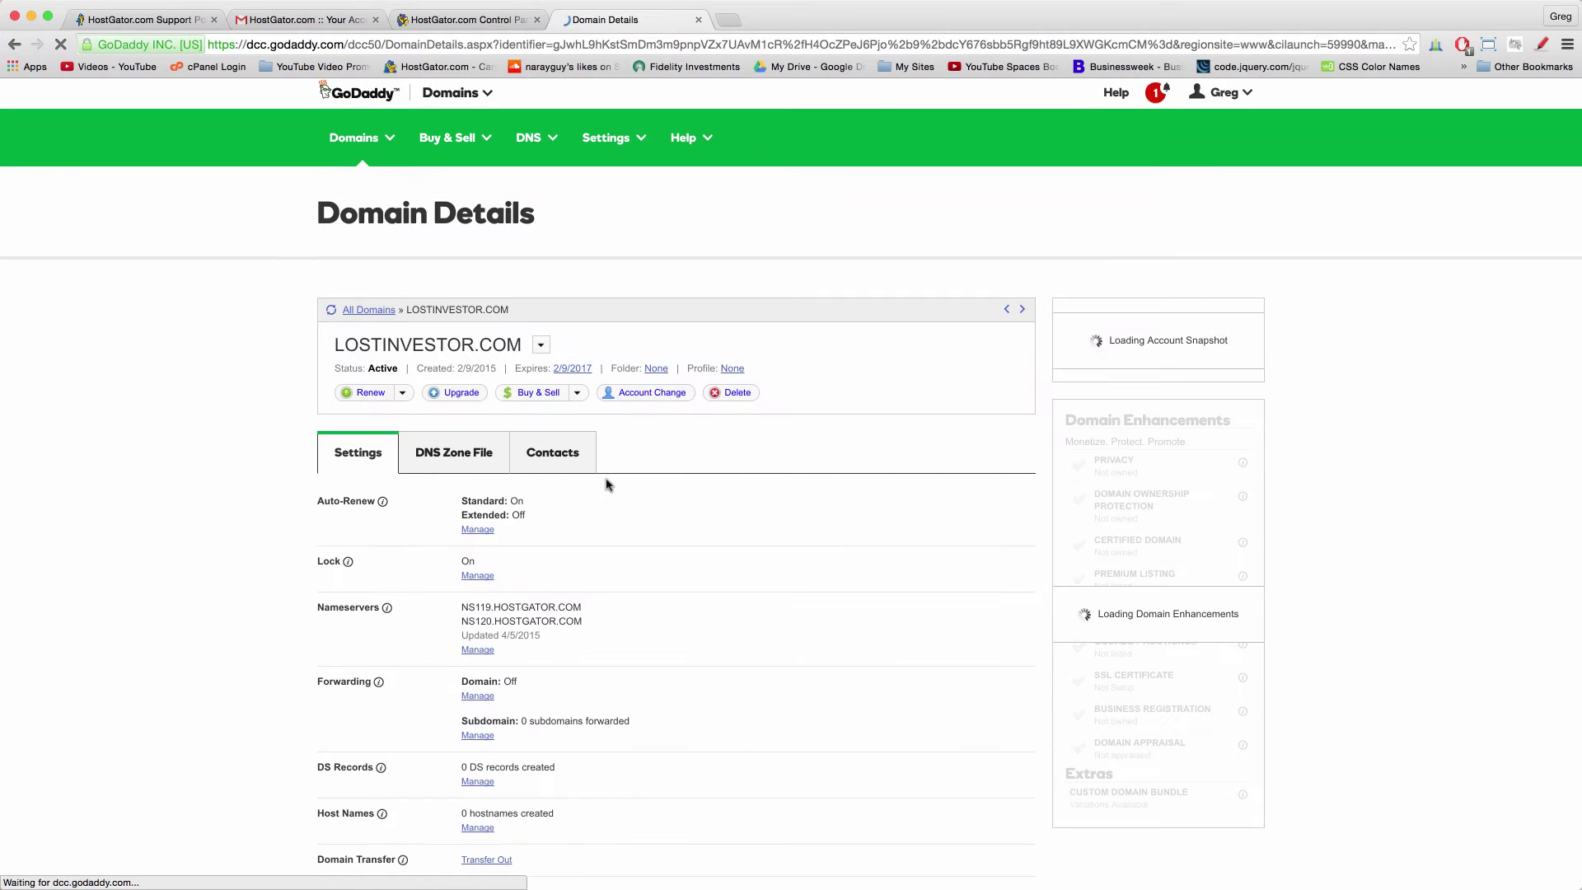
- Highlight the NS119/NS120.HOSTGATOR.COM nameservers, then compare them with the HostGator account email
{"action": "scroll", "coordinate": [577, 483], "scroll_direction": "down", "scroll_amount": 2}
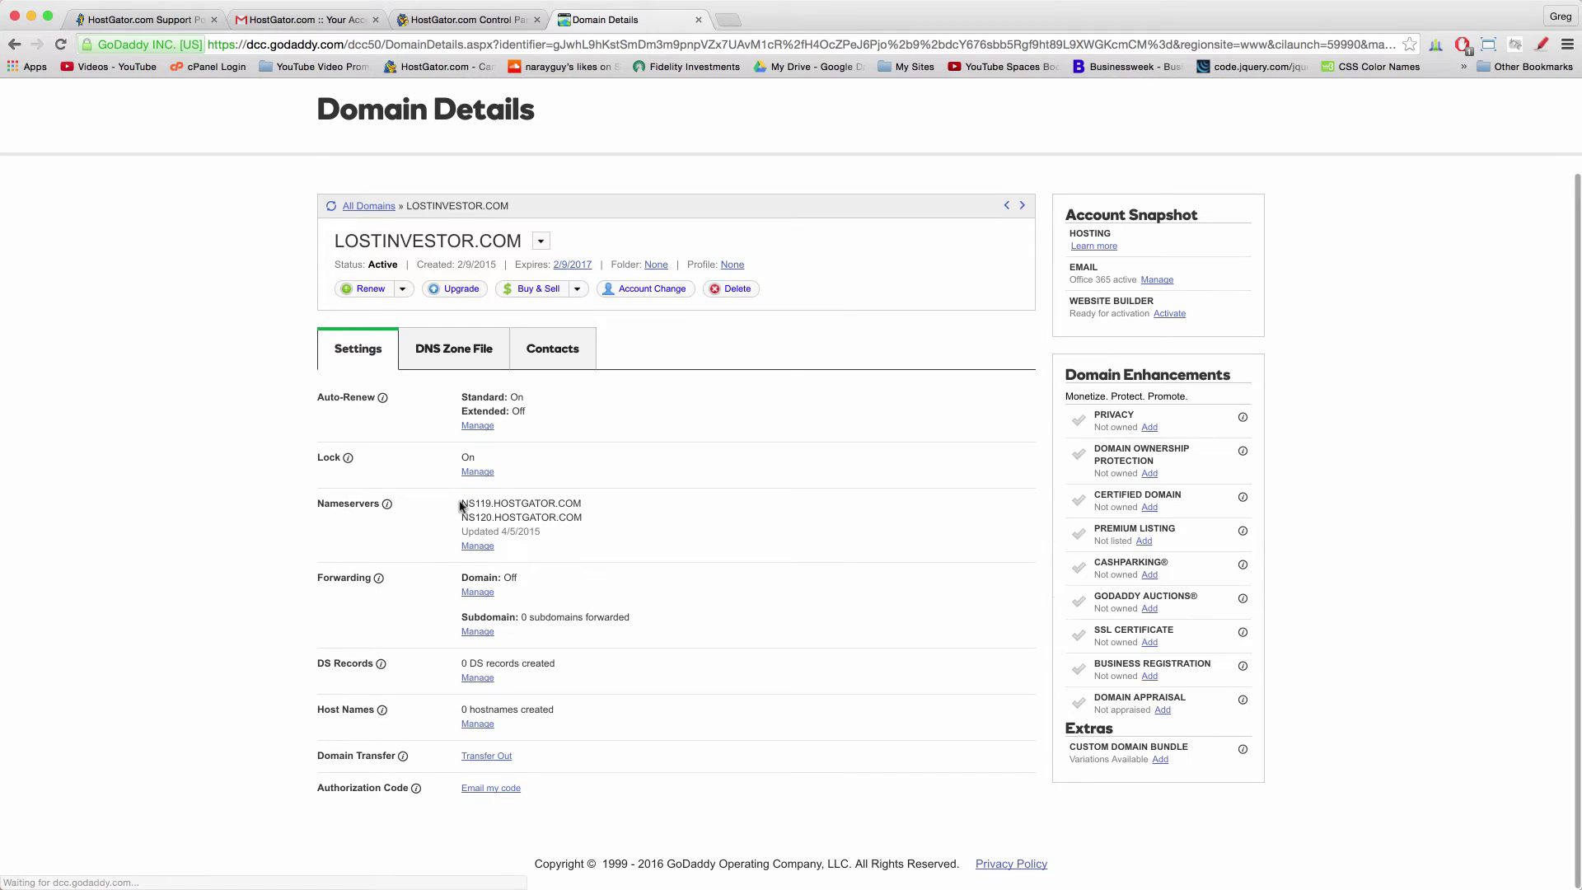
{"action": "left_click_drag", "start_coordinate": [461, 503], "coordinate": [581, 518]}
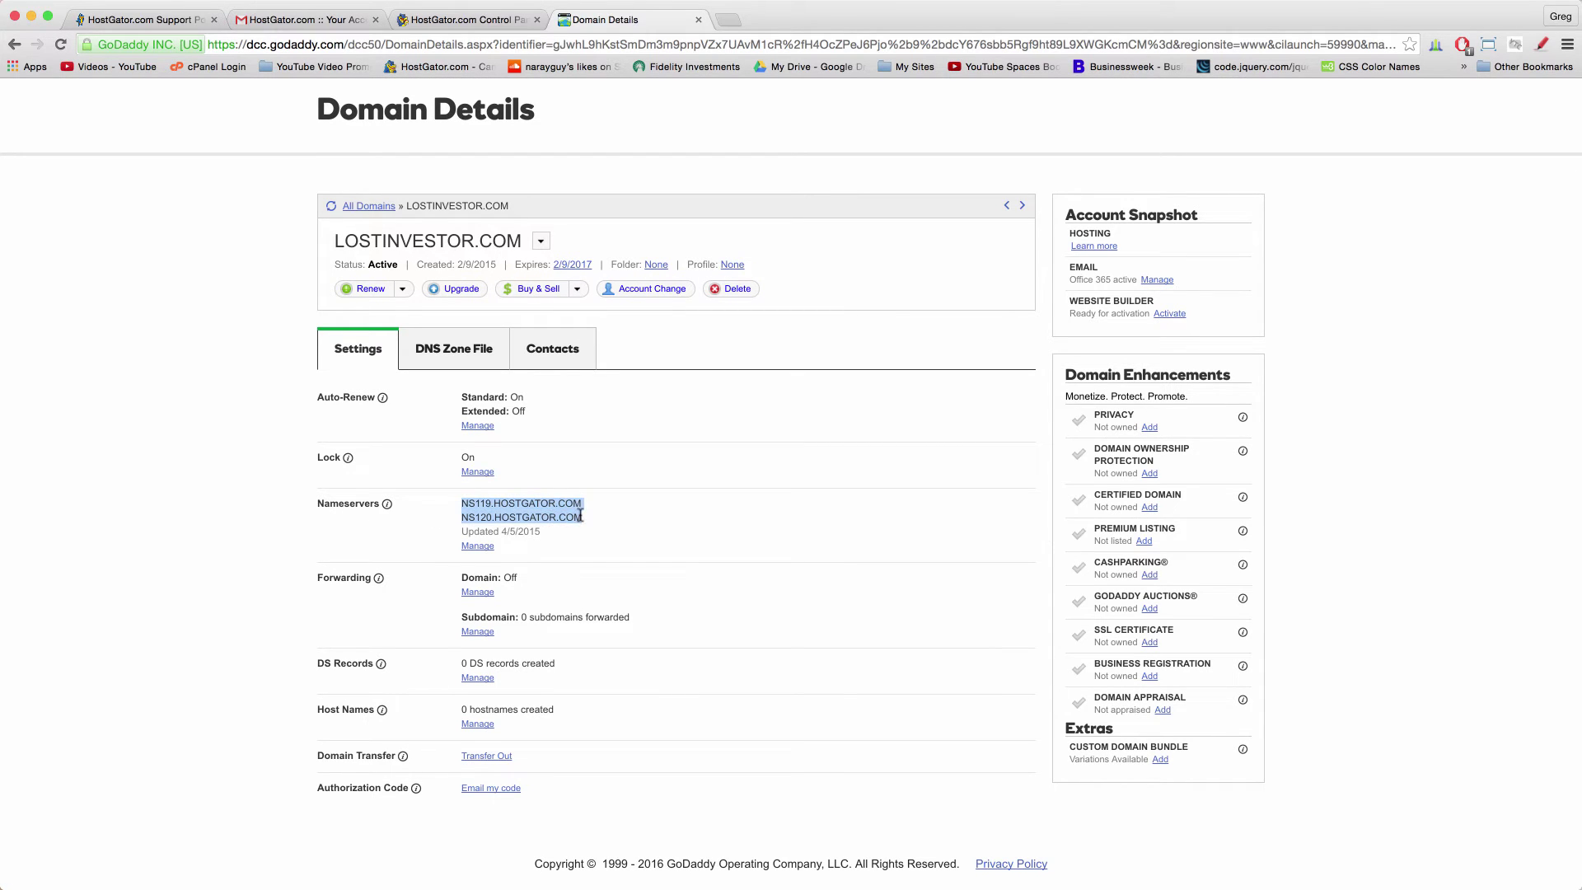
{"action": "left_click", "coordinate": [581, 517]}
{"action": "left_click", "coordinate": [292, 20]}
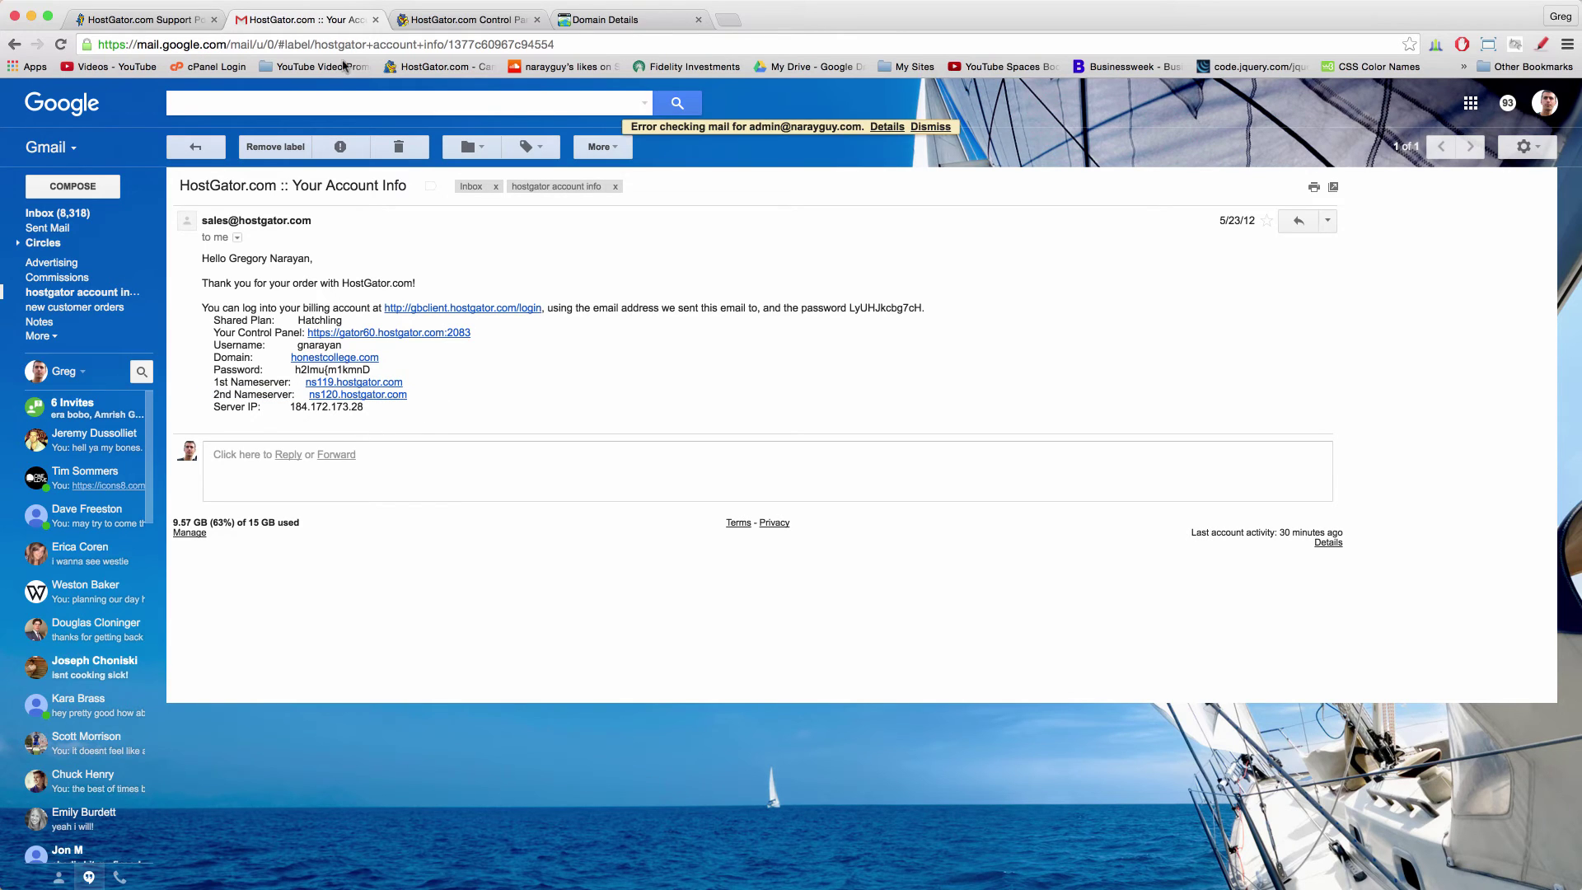
- Switch back to the GoDaddy Domain Details tab for LOSTINVESTOR.COM
{"action": "left_click", "coordinate": [651, 18]}
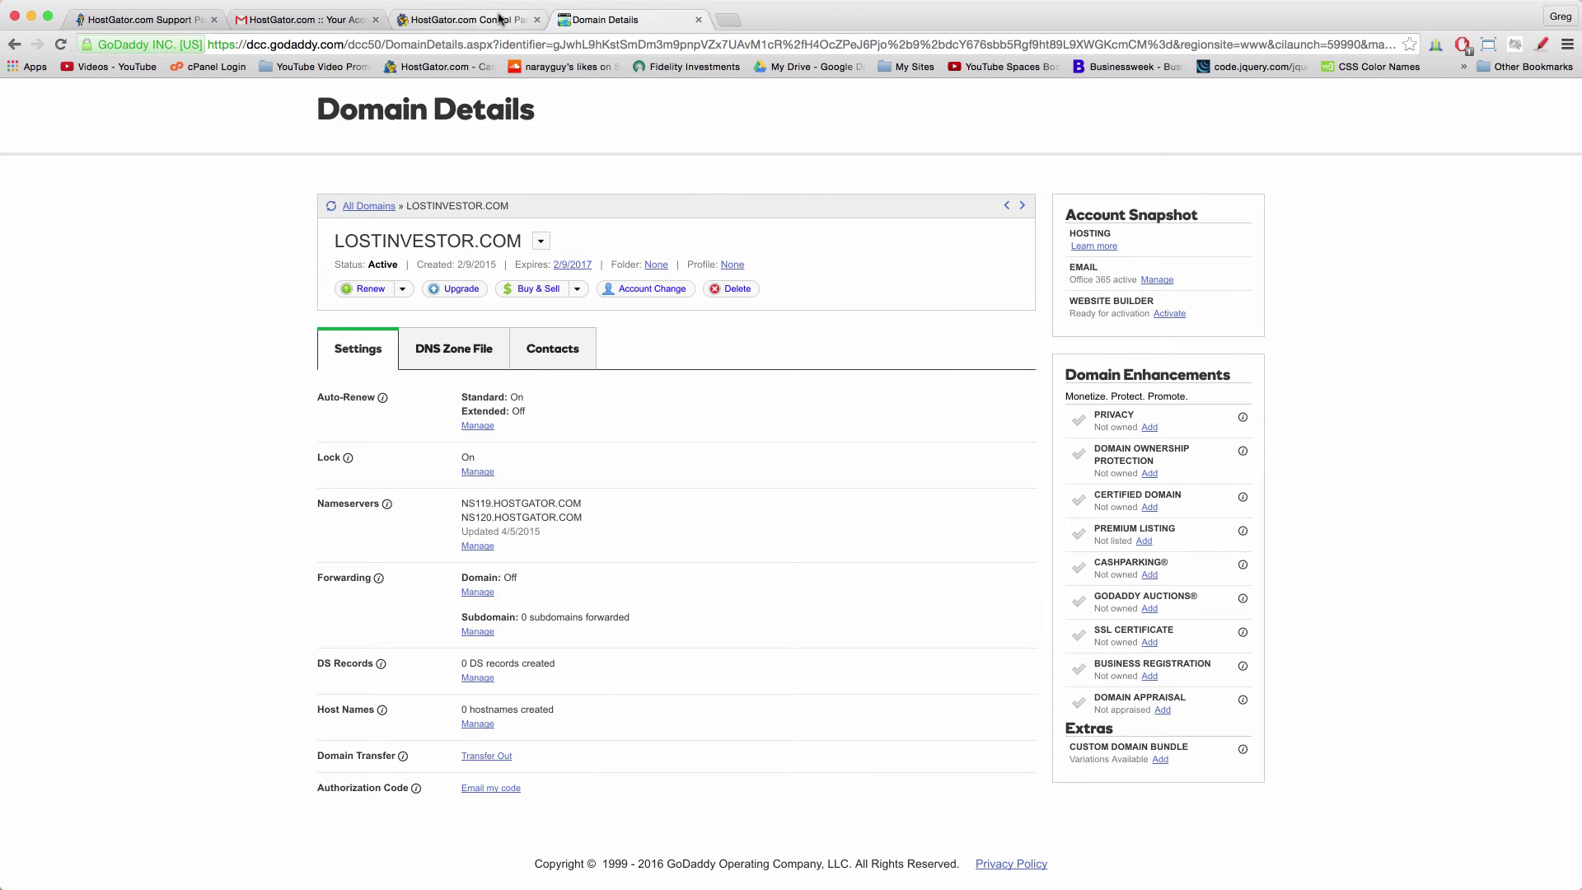
- Open Addon Domains in cPanel, glance at the GoDaddy tab, and return to the form
{"action": "left_click", "coordinate": [499, 19]}
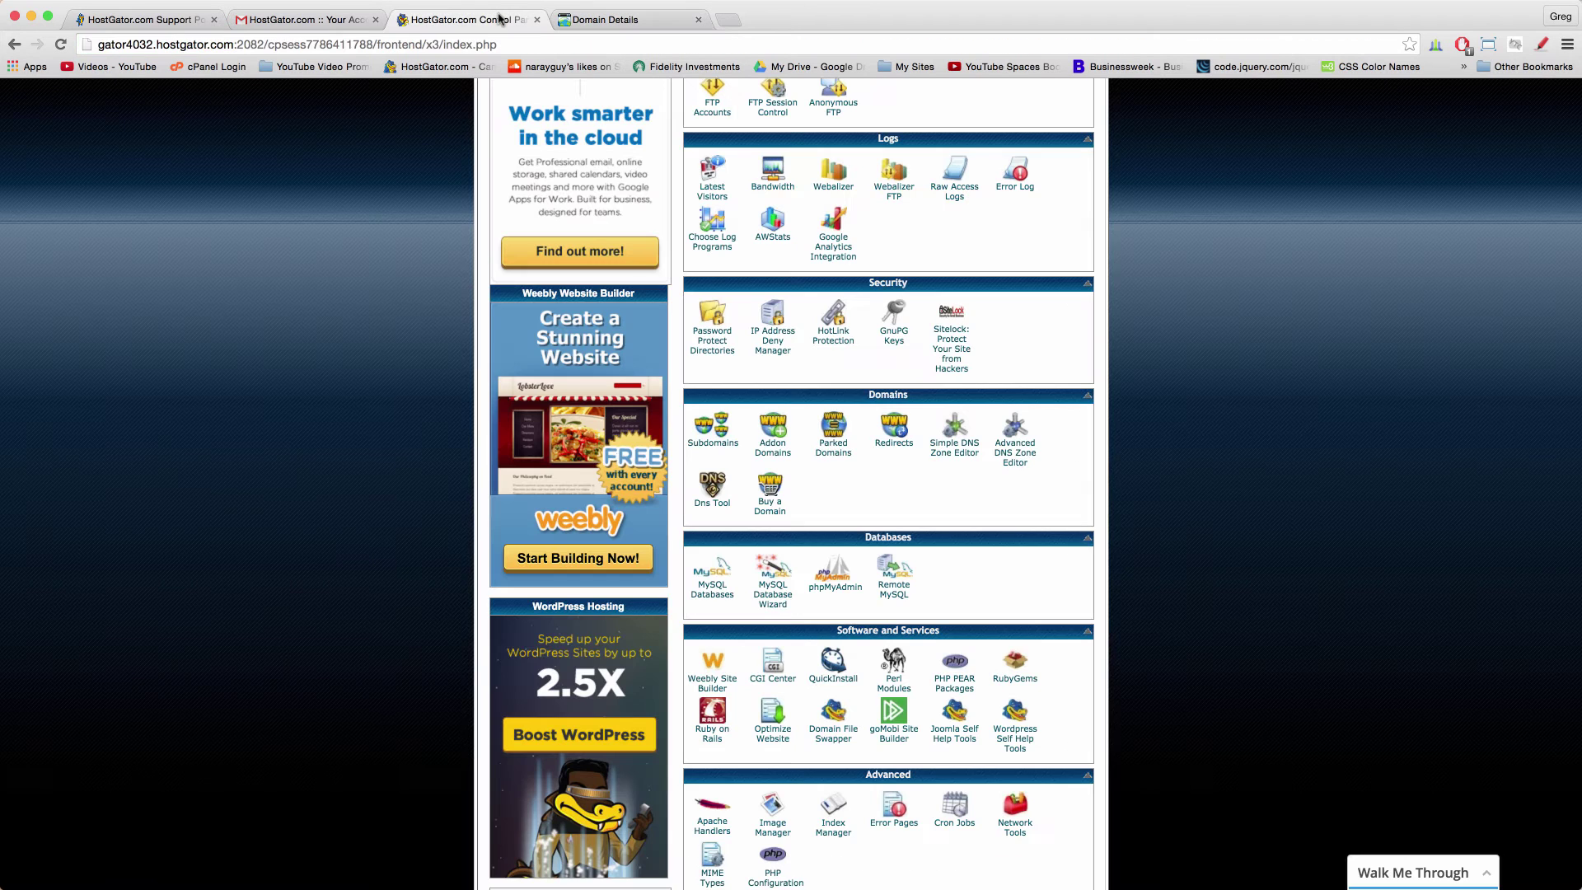
{"action": "left_click", "coordinate": [766, 452]}
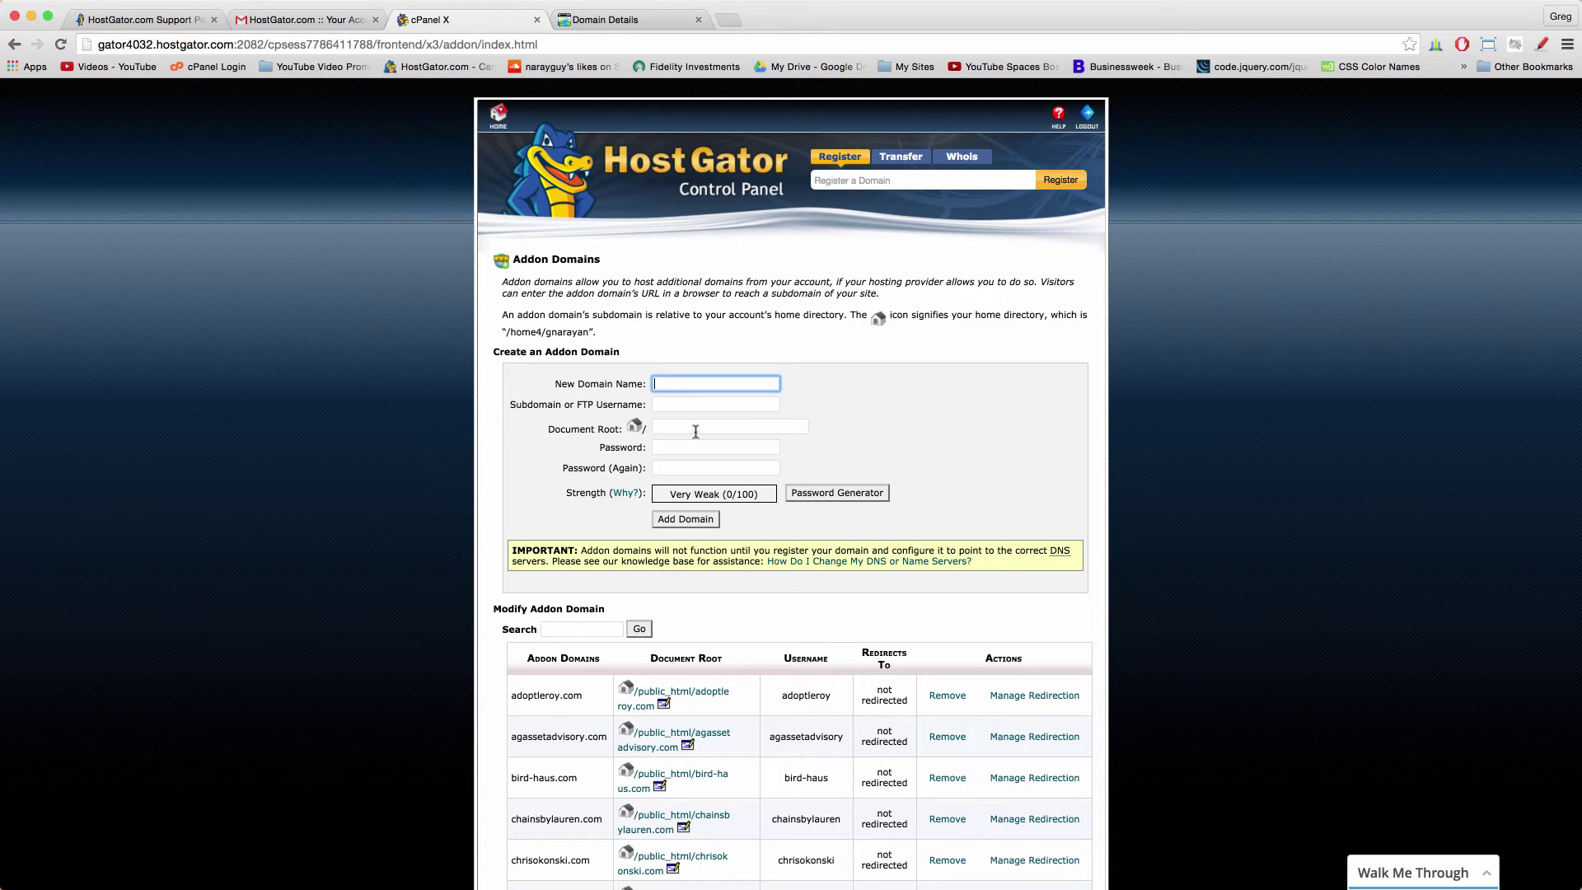
{"action": "left_click", "coordinate": [634, 19]}
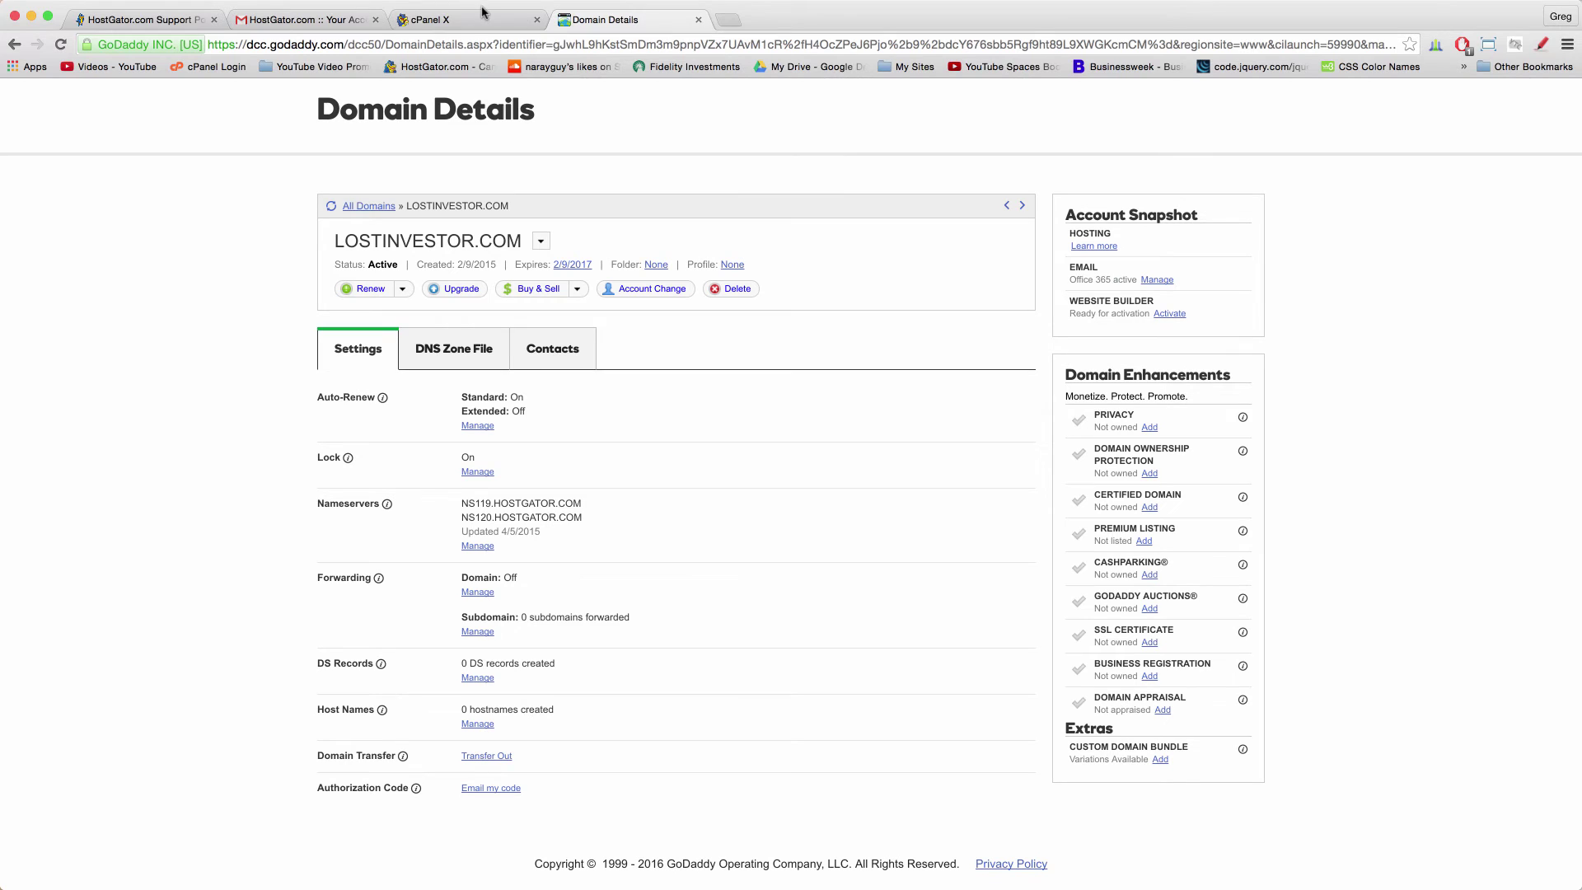
{"action": "left_click", "coordinate": [496, 26]}
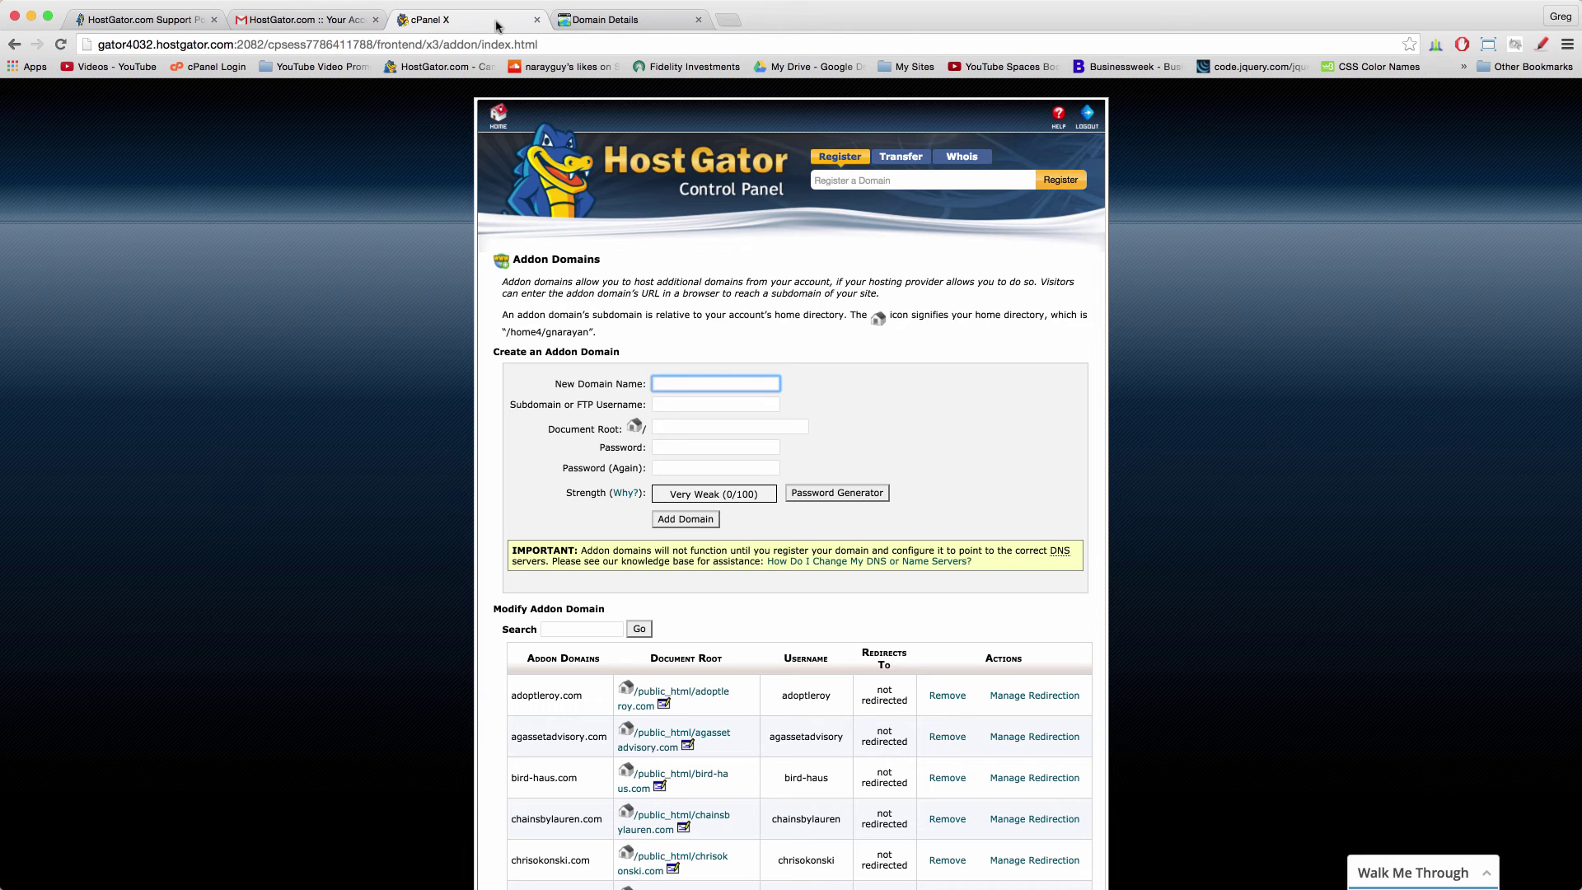
- Add addon domain mynewdomainname.com with its auto-filled FTP account 'mynewdomainname' and a confirmed password
{"action": "type", "text": "mynewdoma"}
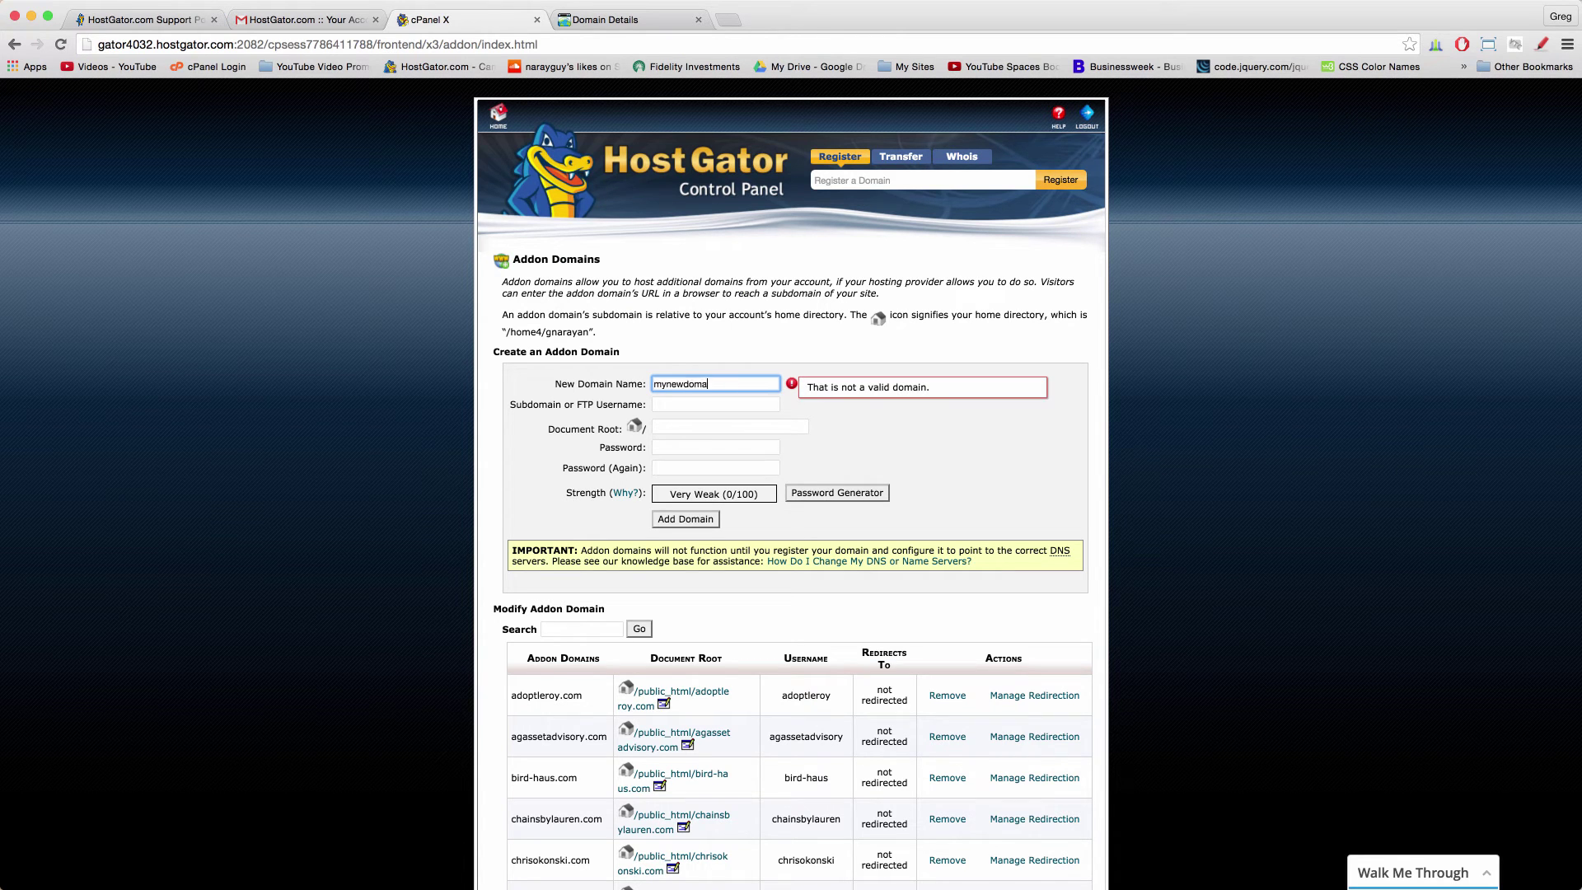
{"action": "type", "text": "inname.com"}
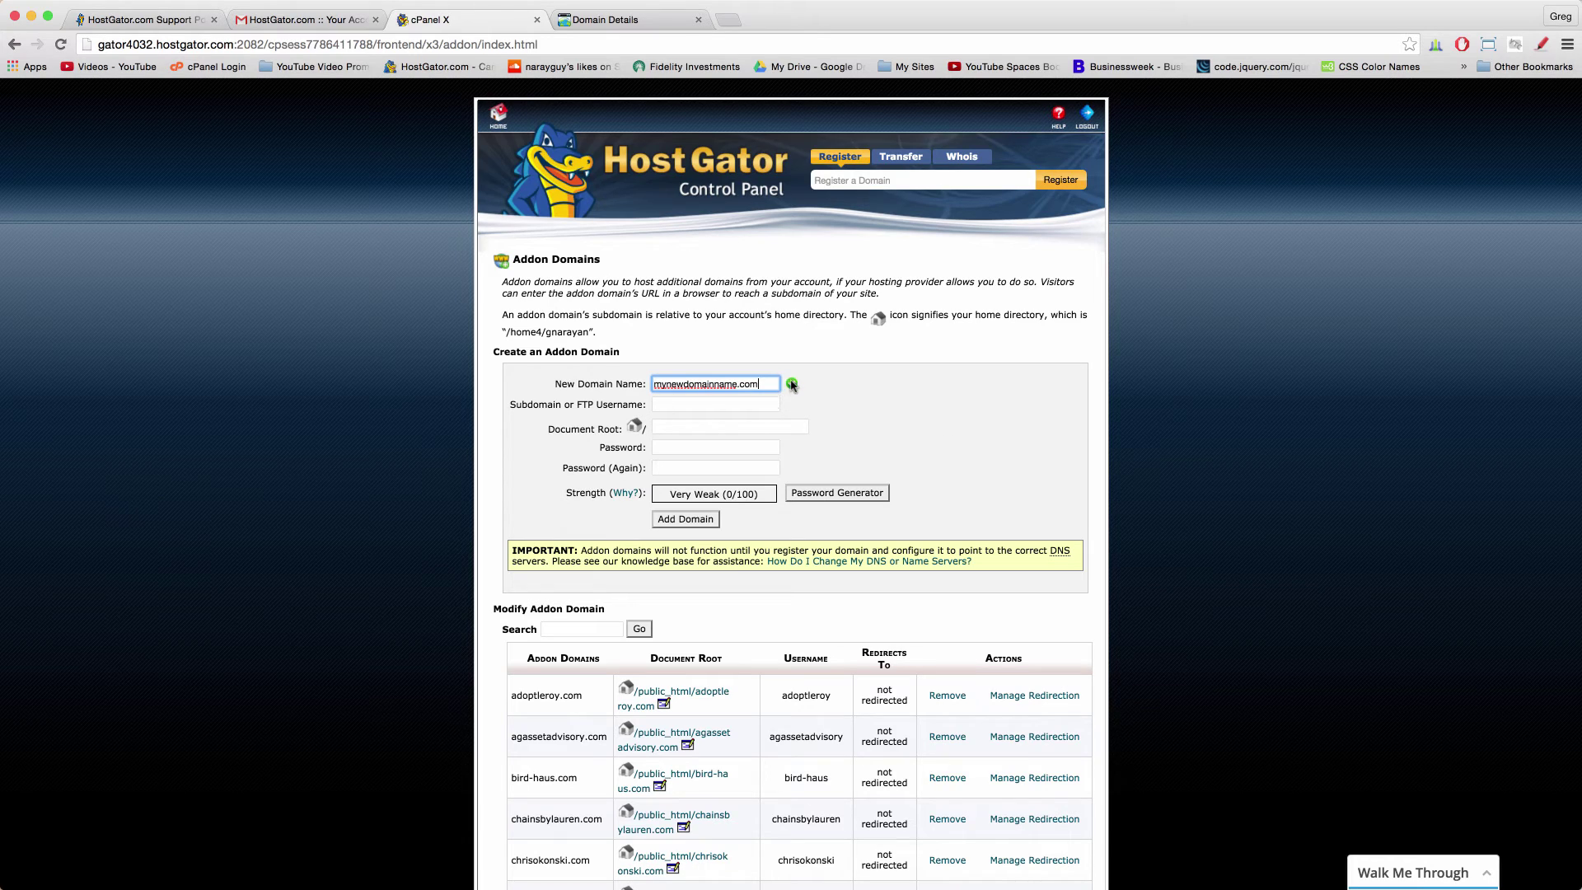
{"action": "left_click", "coordinate": [1057, 431]}
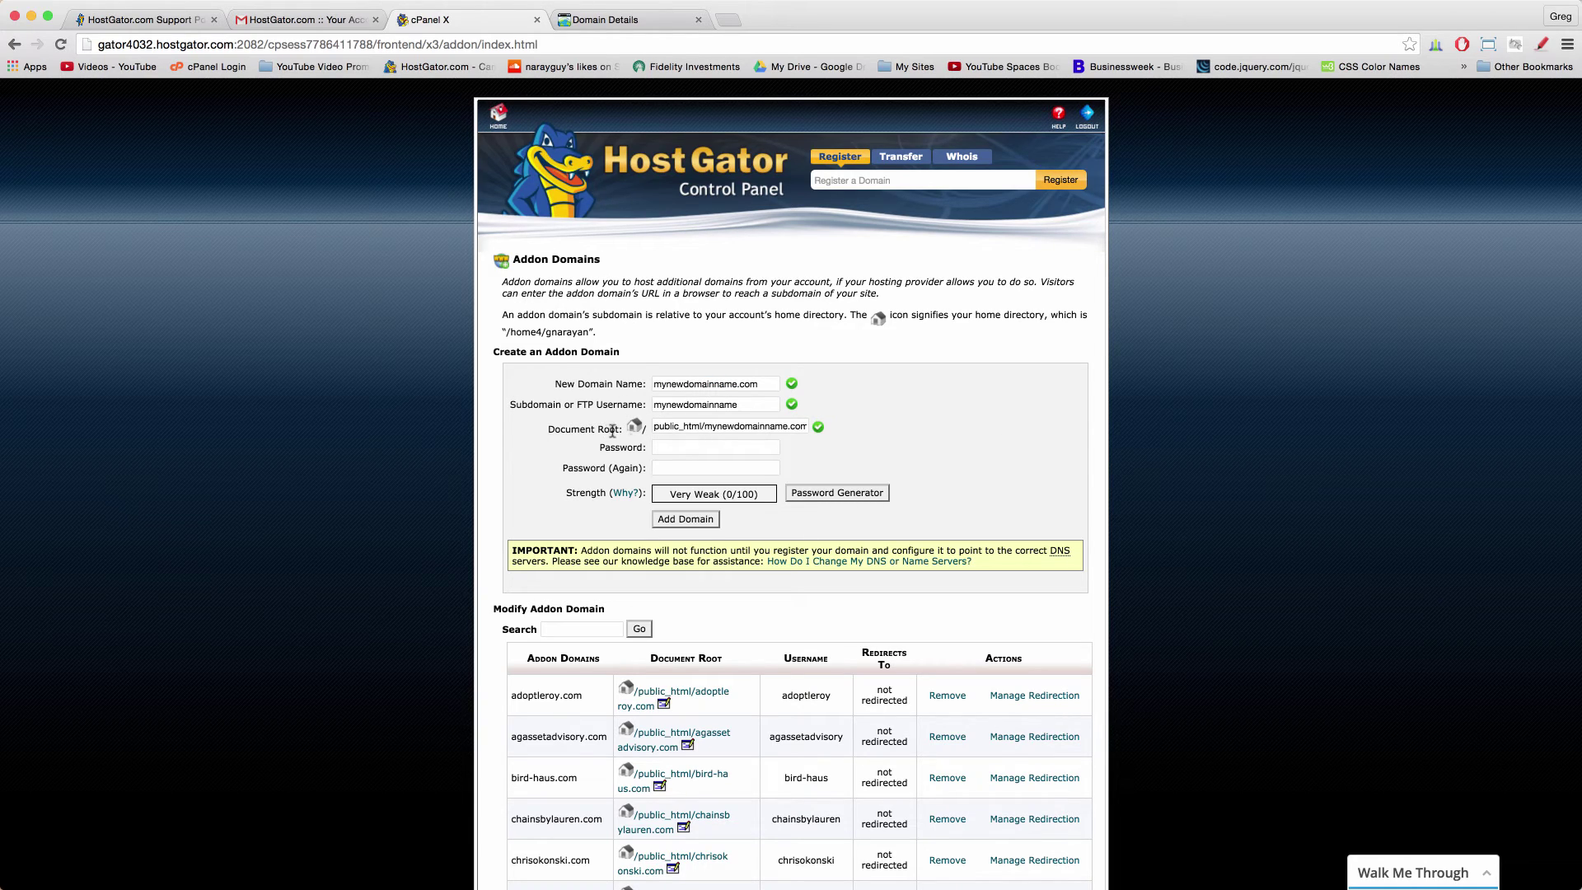
{"action": "left_click", "coordinate": [676, 449]}
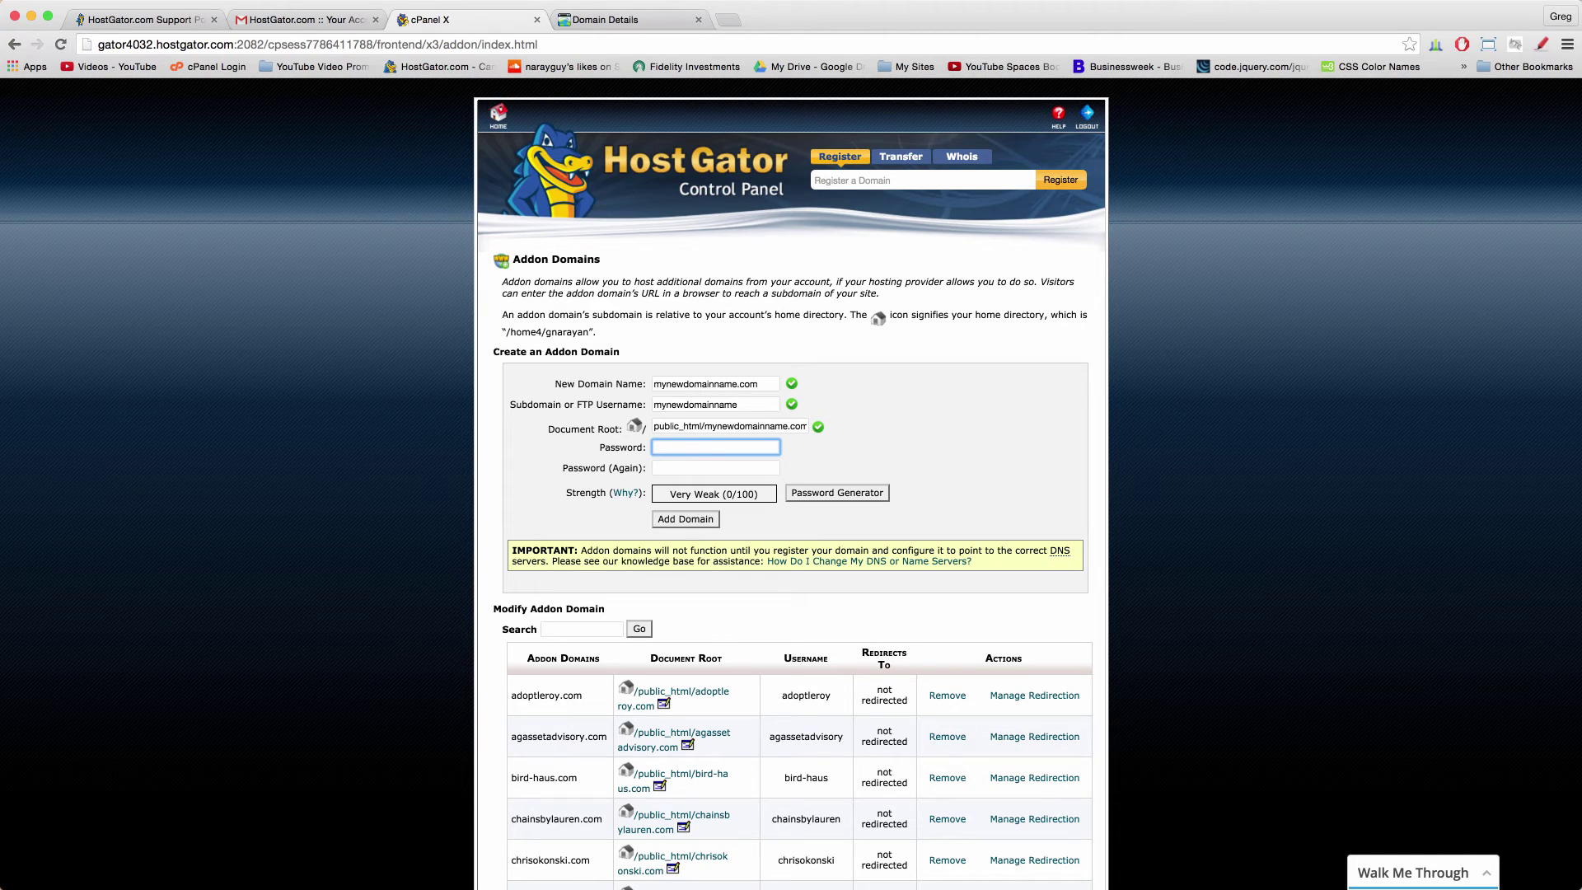
{"action": "type", "text": "••••••••••••"}
{"action": "left_click", "coordinate": [715, 467]}
{"action": "type", "text": "••••••••••••"}
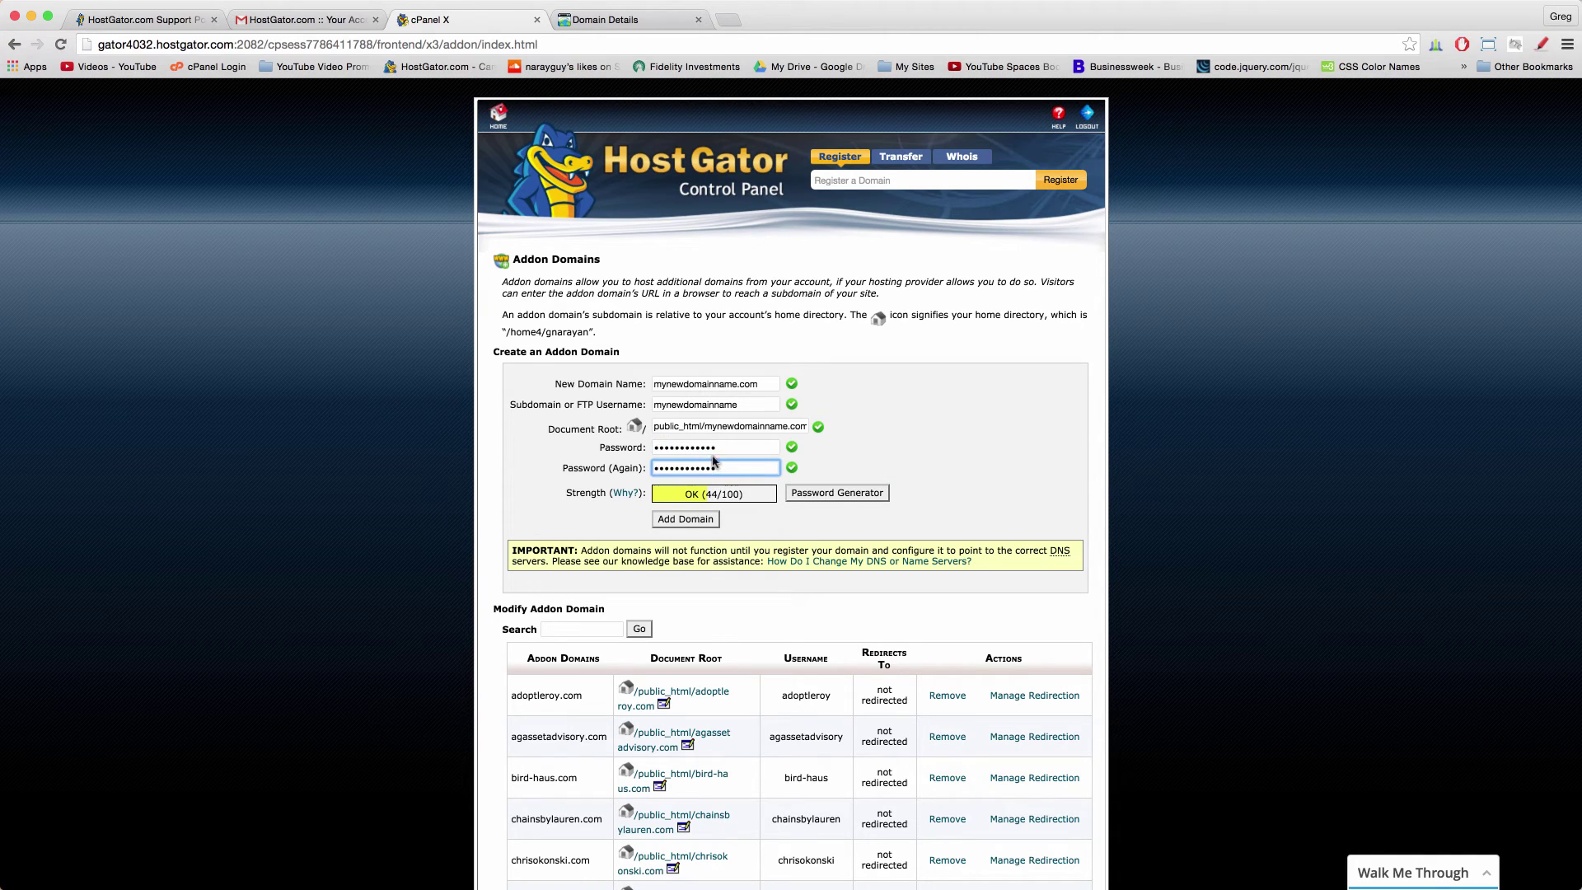
{"action": "left_click", "coordinate": [694, 521]}
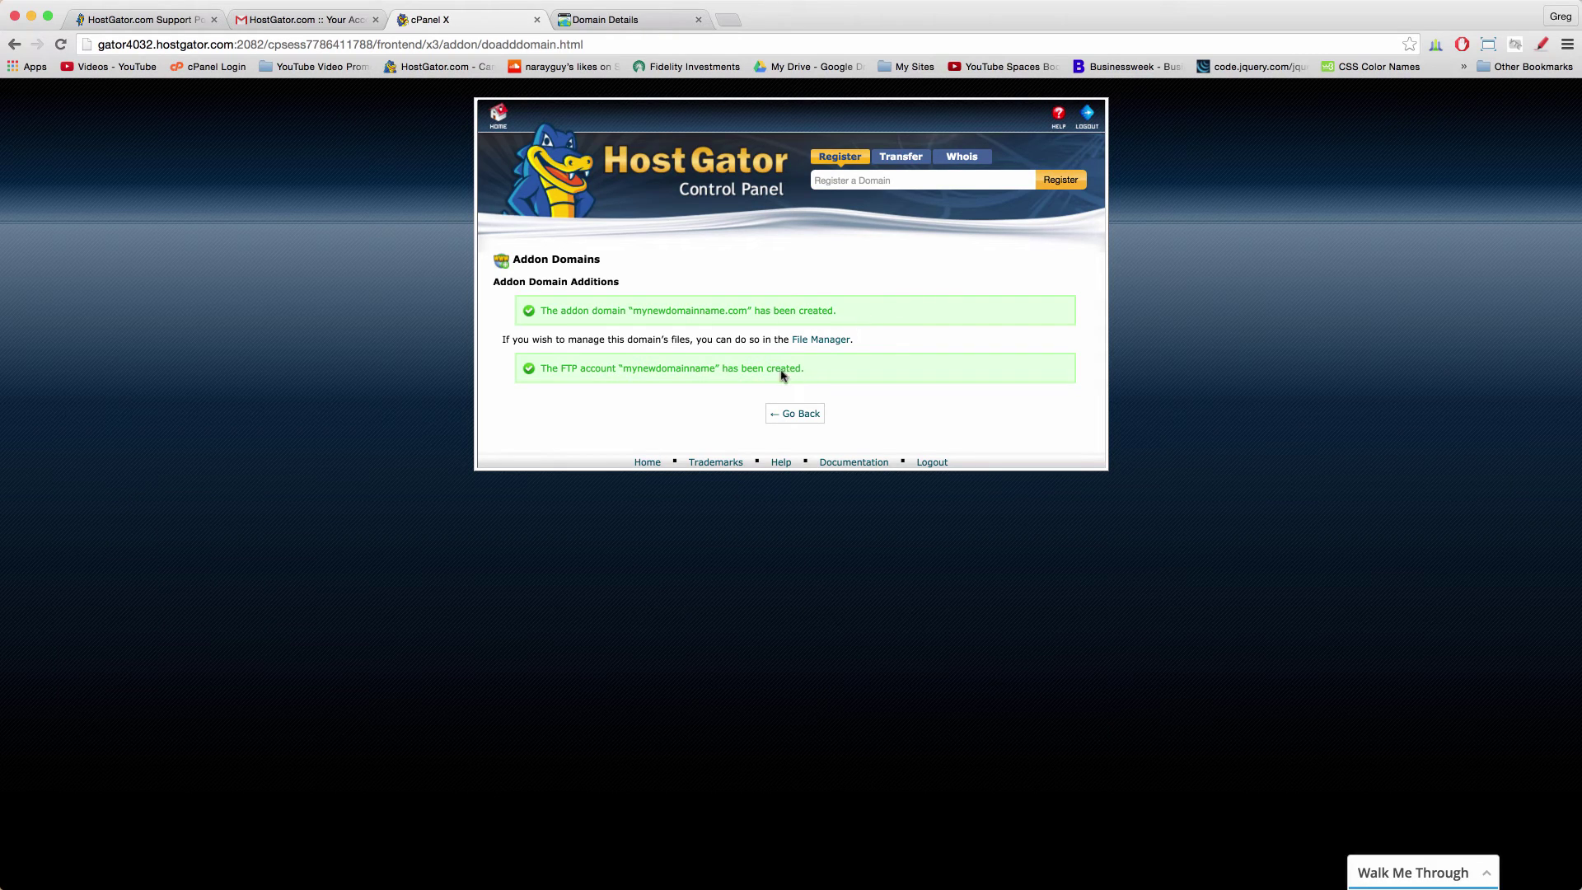
- Leave the Addon Domain Additions confirmation and return to the blank Create an Addon Domain form
{"action": "left_click", "coordinate": [800, 414]}
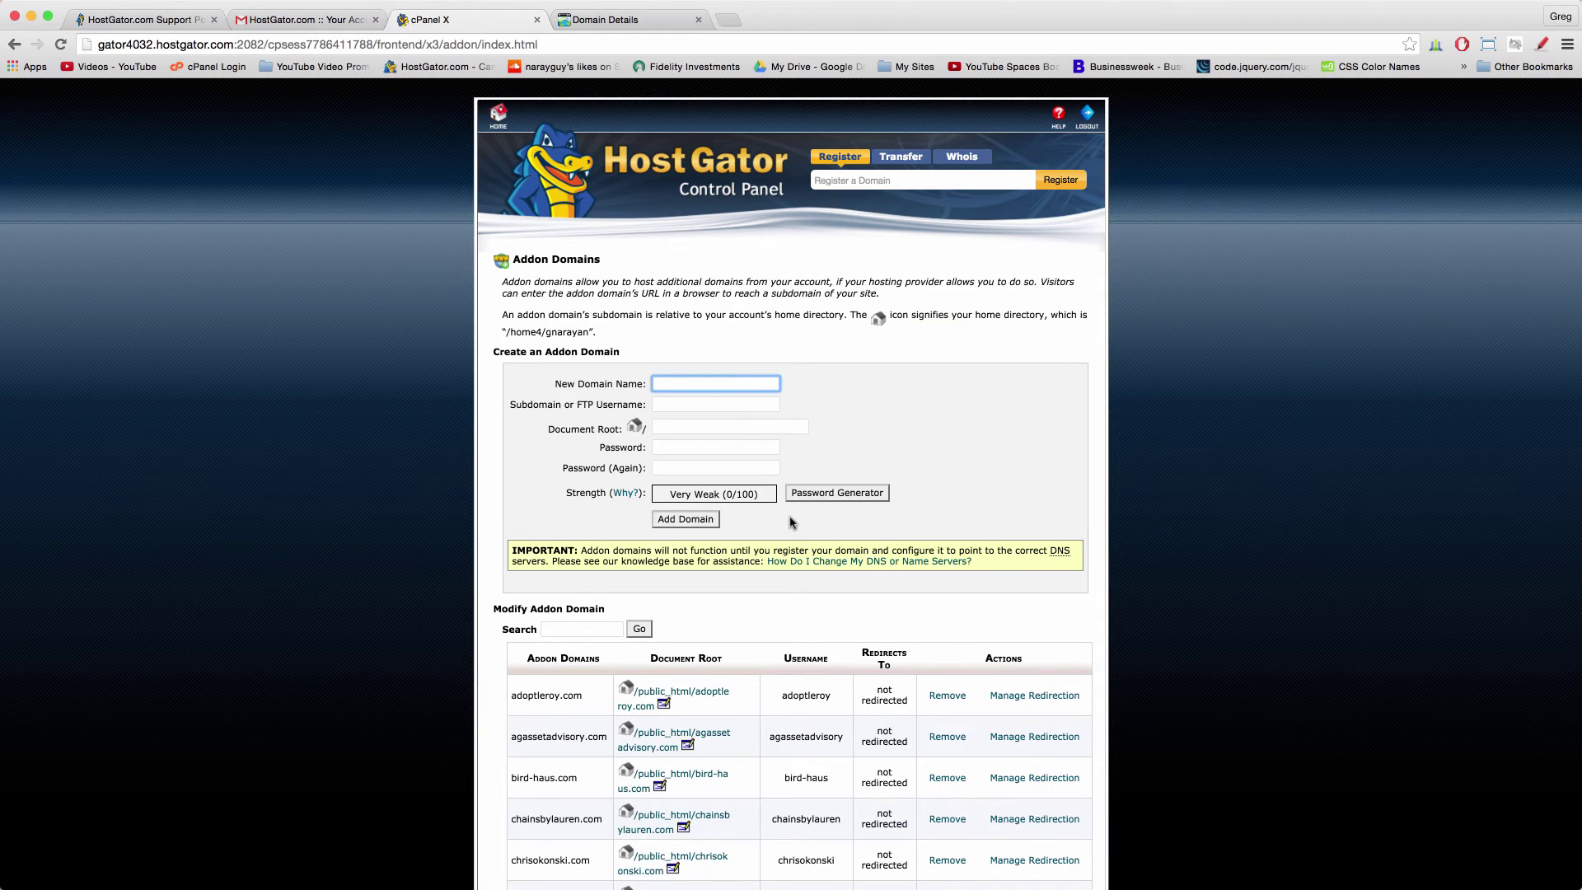
{"action": "scroll", "coordinate": [789, 522], "scroll_direction": "down", "scroll_amount": 2}
{"action": "scroll", "coordinate": [790, 521], "scroll_direction": "up", "scroll_amount": 2}
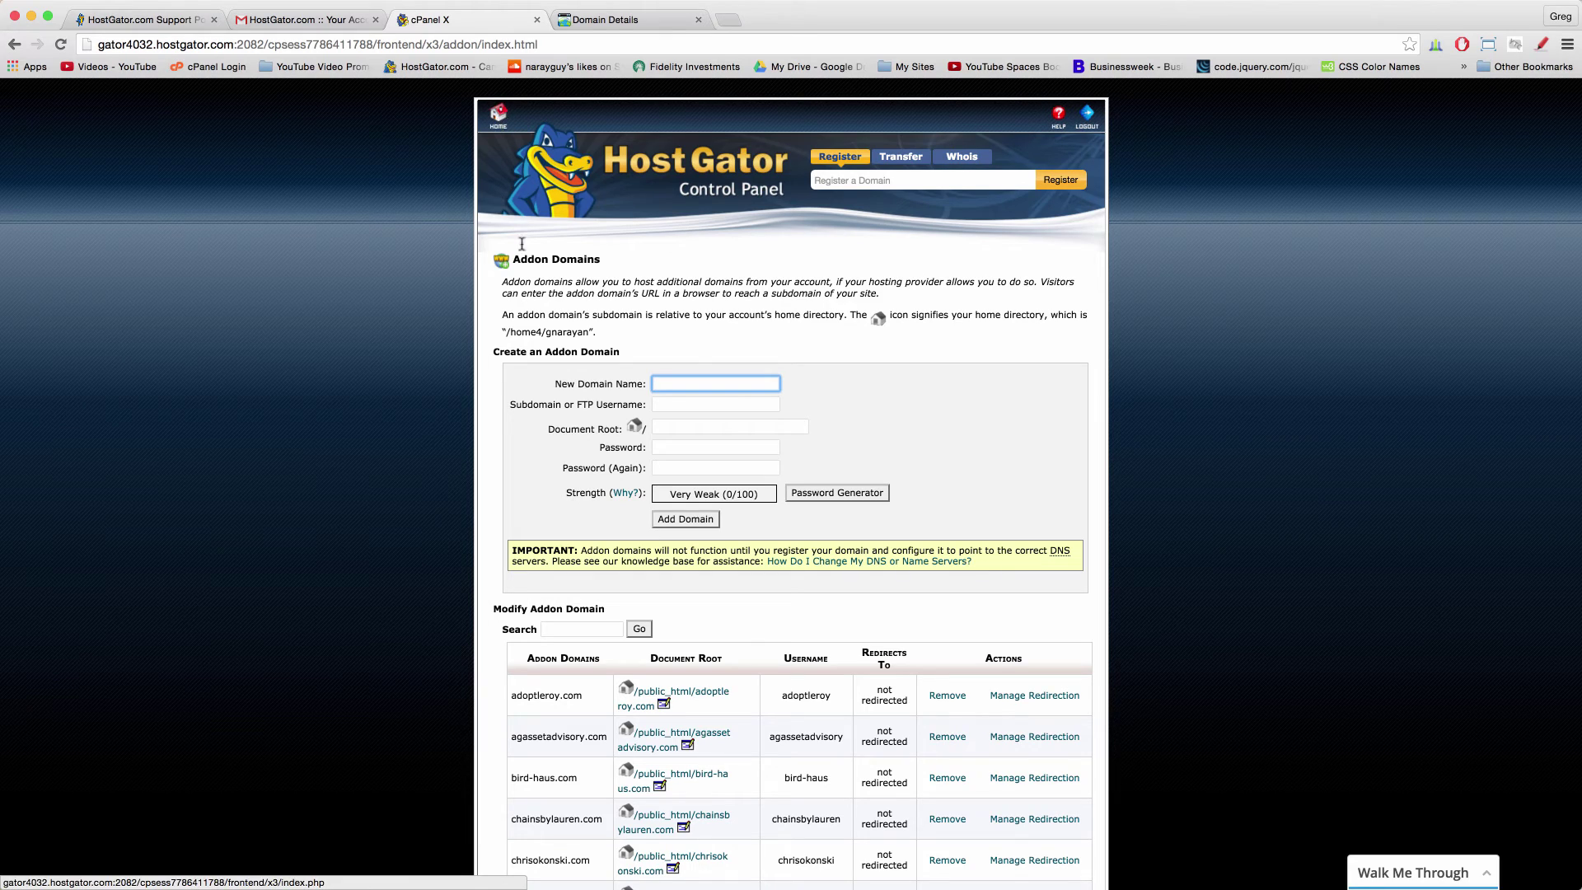
- Go from cPanel home into QuickInstall and open its Install WordPress page
{"action": "left_click", "coordinate": [498, 122]}
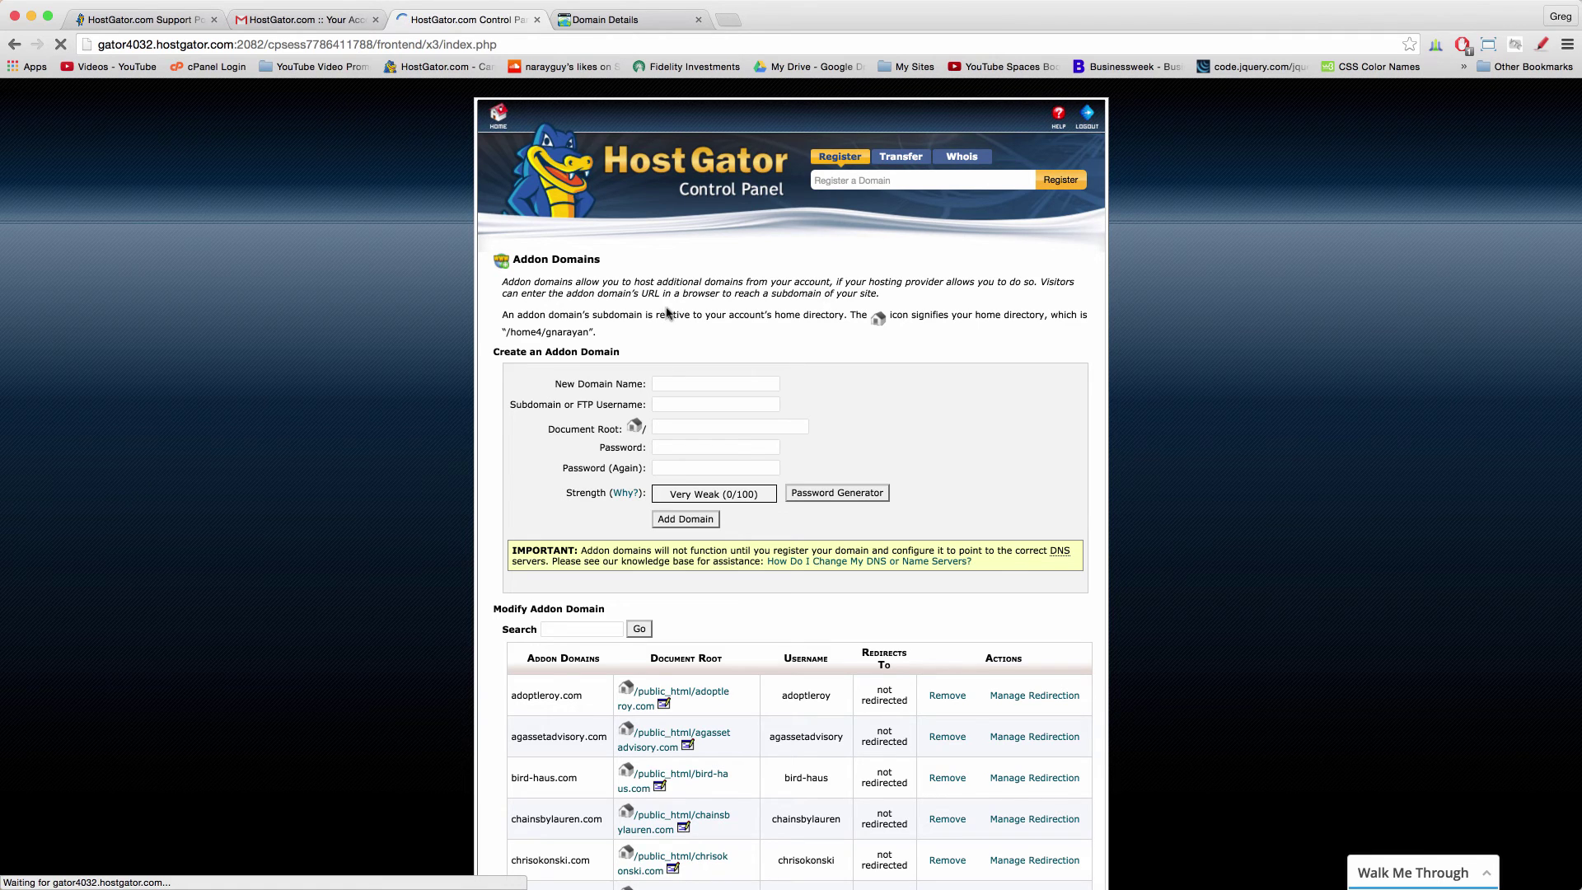
{"action": "scroll", "coordinate": [920, 517], "scroll_direction": "down", "scroll_amount": 10}
{"action": "scroll", "coordinate": [920, 517], "scroll_direction": "down", "scroll_amount": 5}
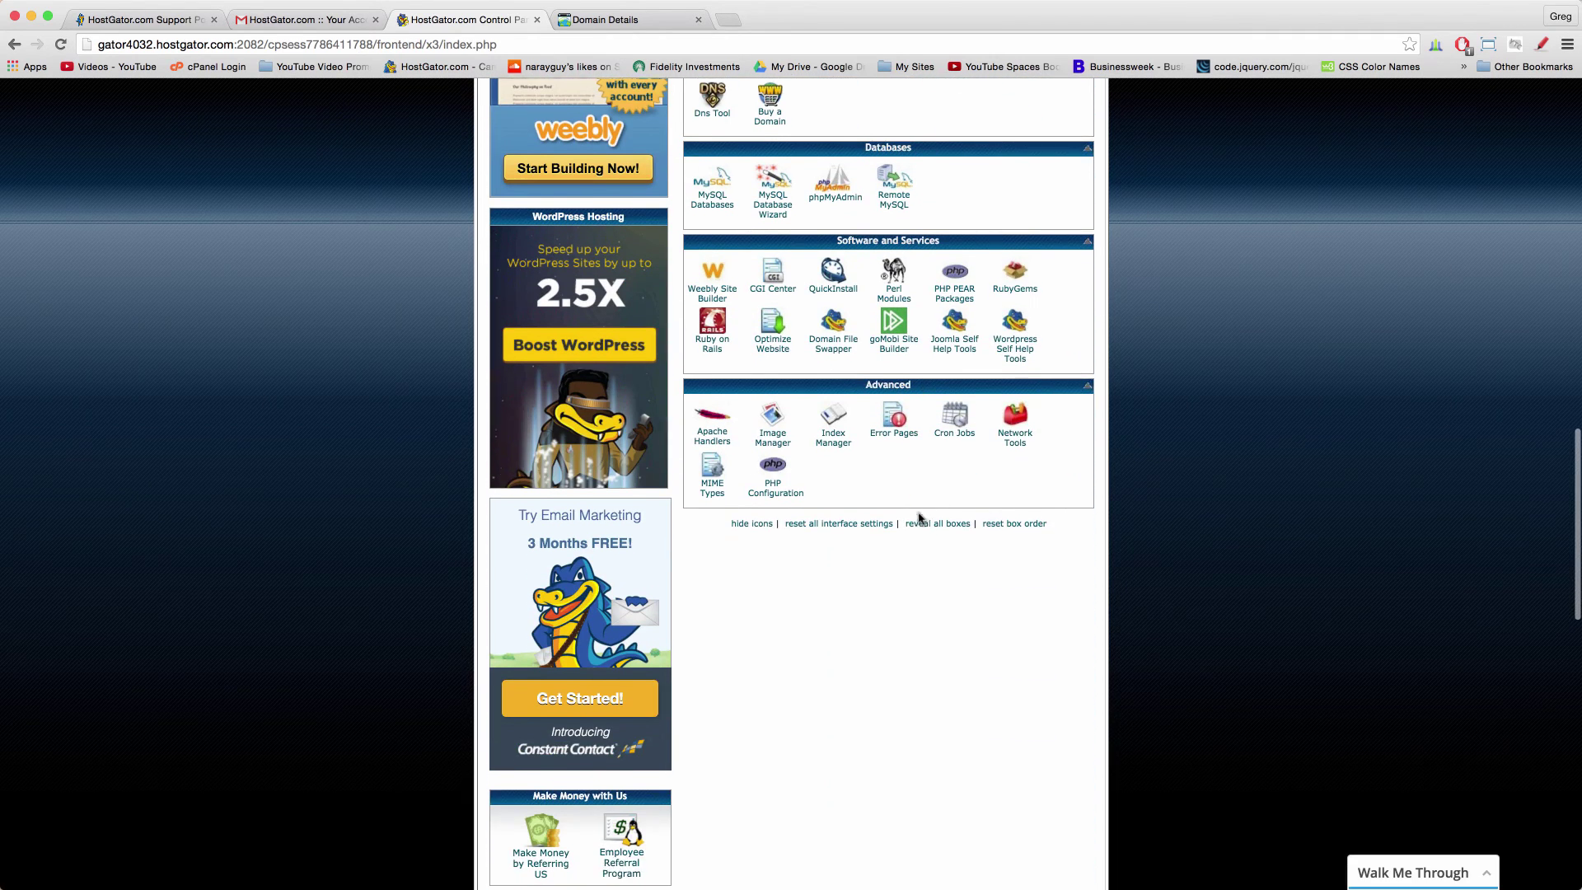
{"action": "left_click", "coordinate": [835, 279]}
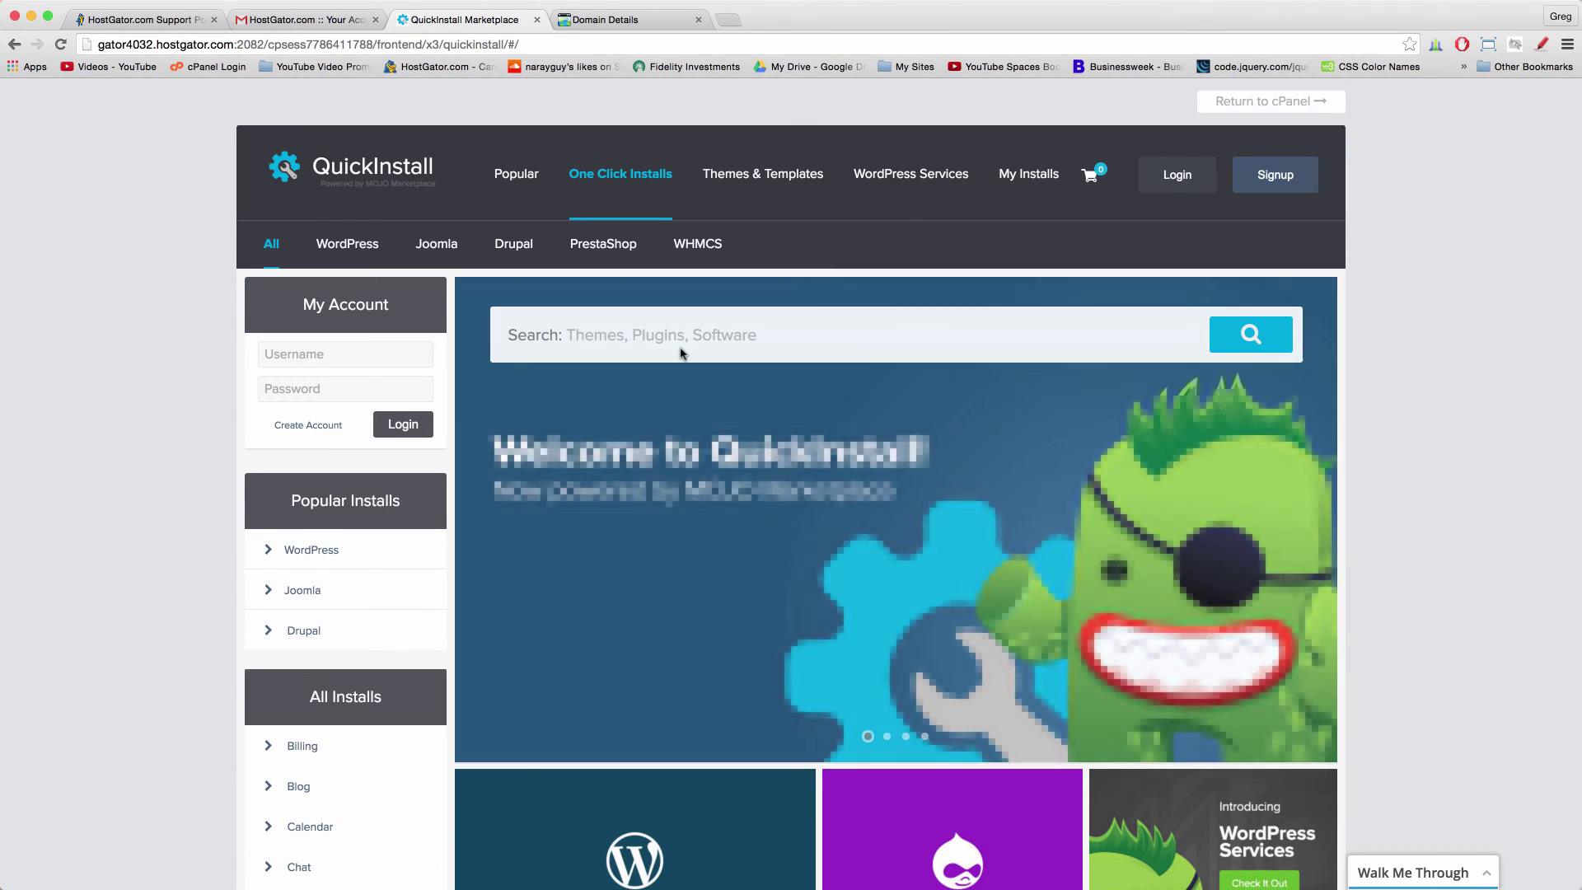
{"action": "scroll", "coordinate": [659, 330], "scroll_direction": "down", "scroll_amount": 7}
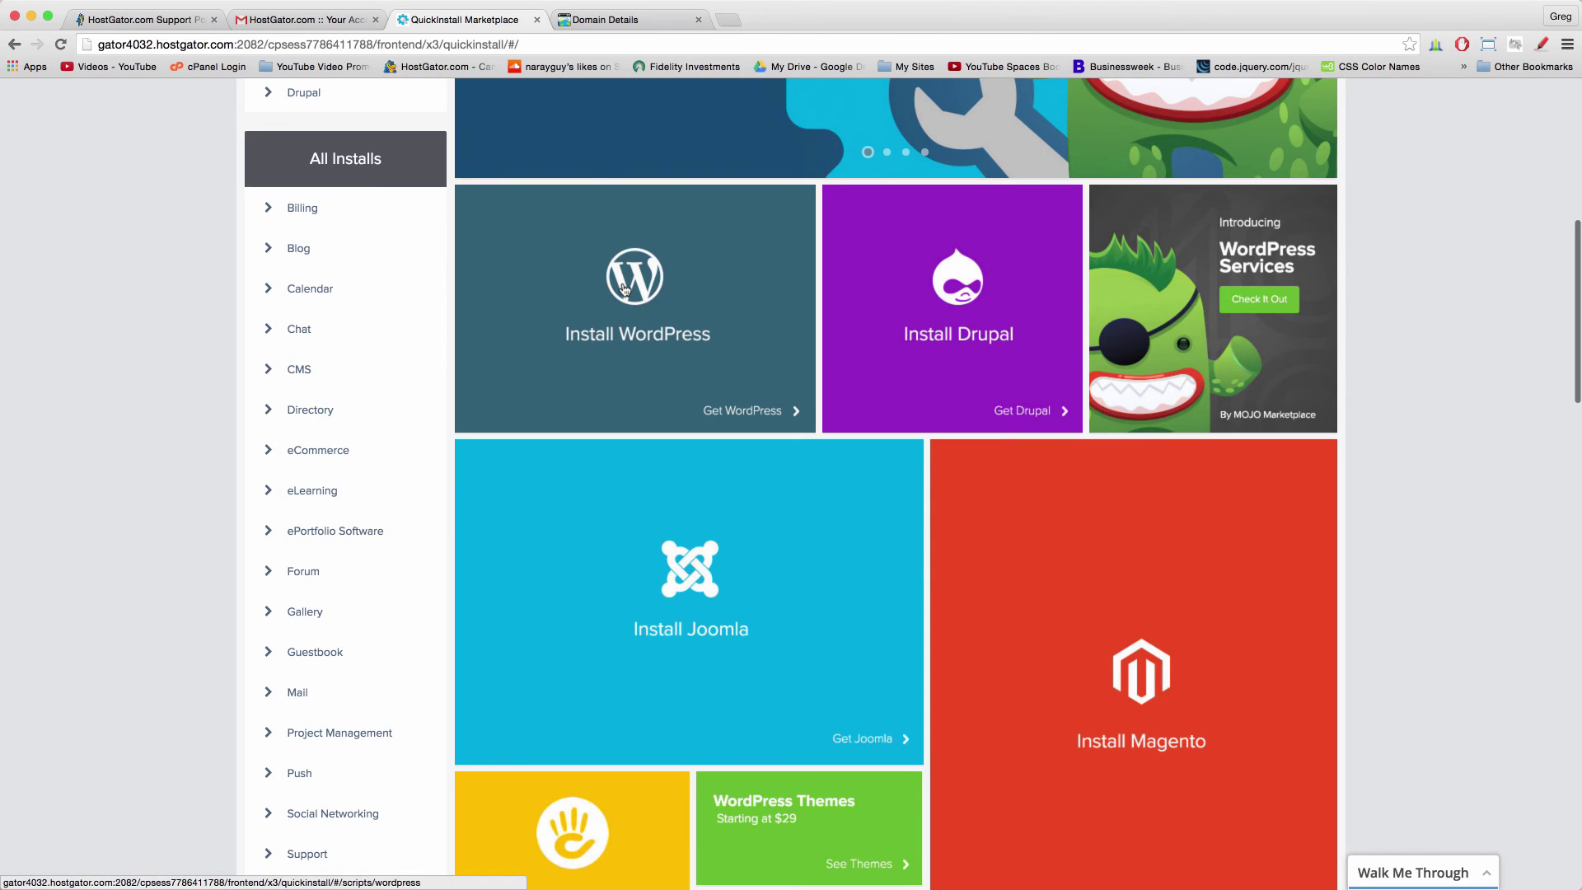
{"action": "left_click", "coordinate": [623, 288]}
{"action": "scroll", "coordinate": [752, 369], "scroll_direction": "down", "scroll_amount": 10}
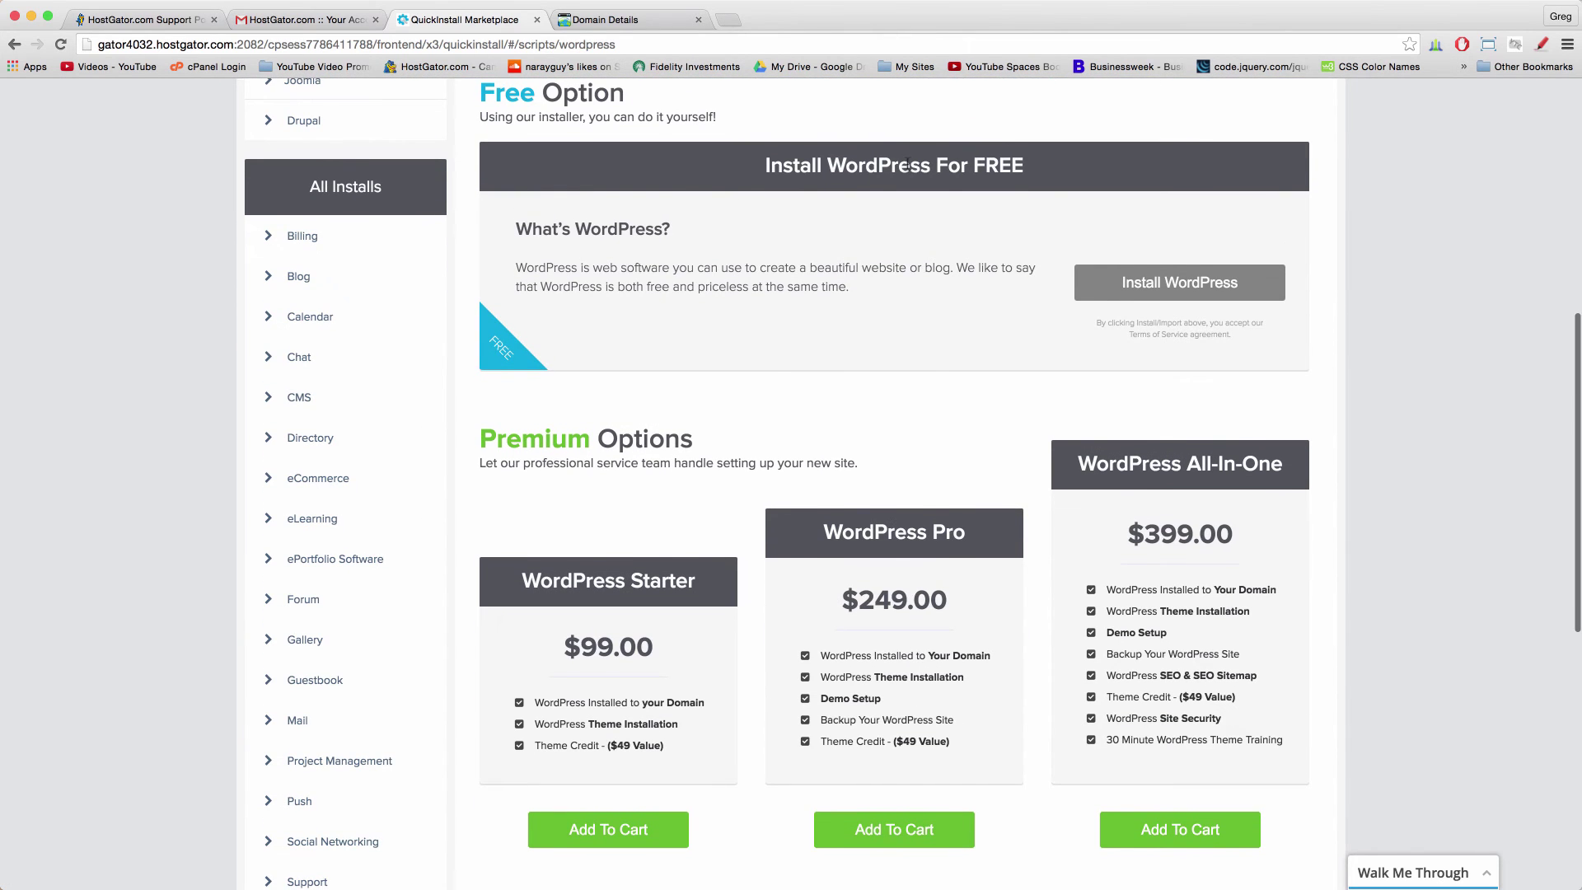
- Start the free WordPress install and choose mynewdomainname.com as the installation domain
{"action": "left_click", "coordinate": [1178, 284]}
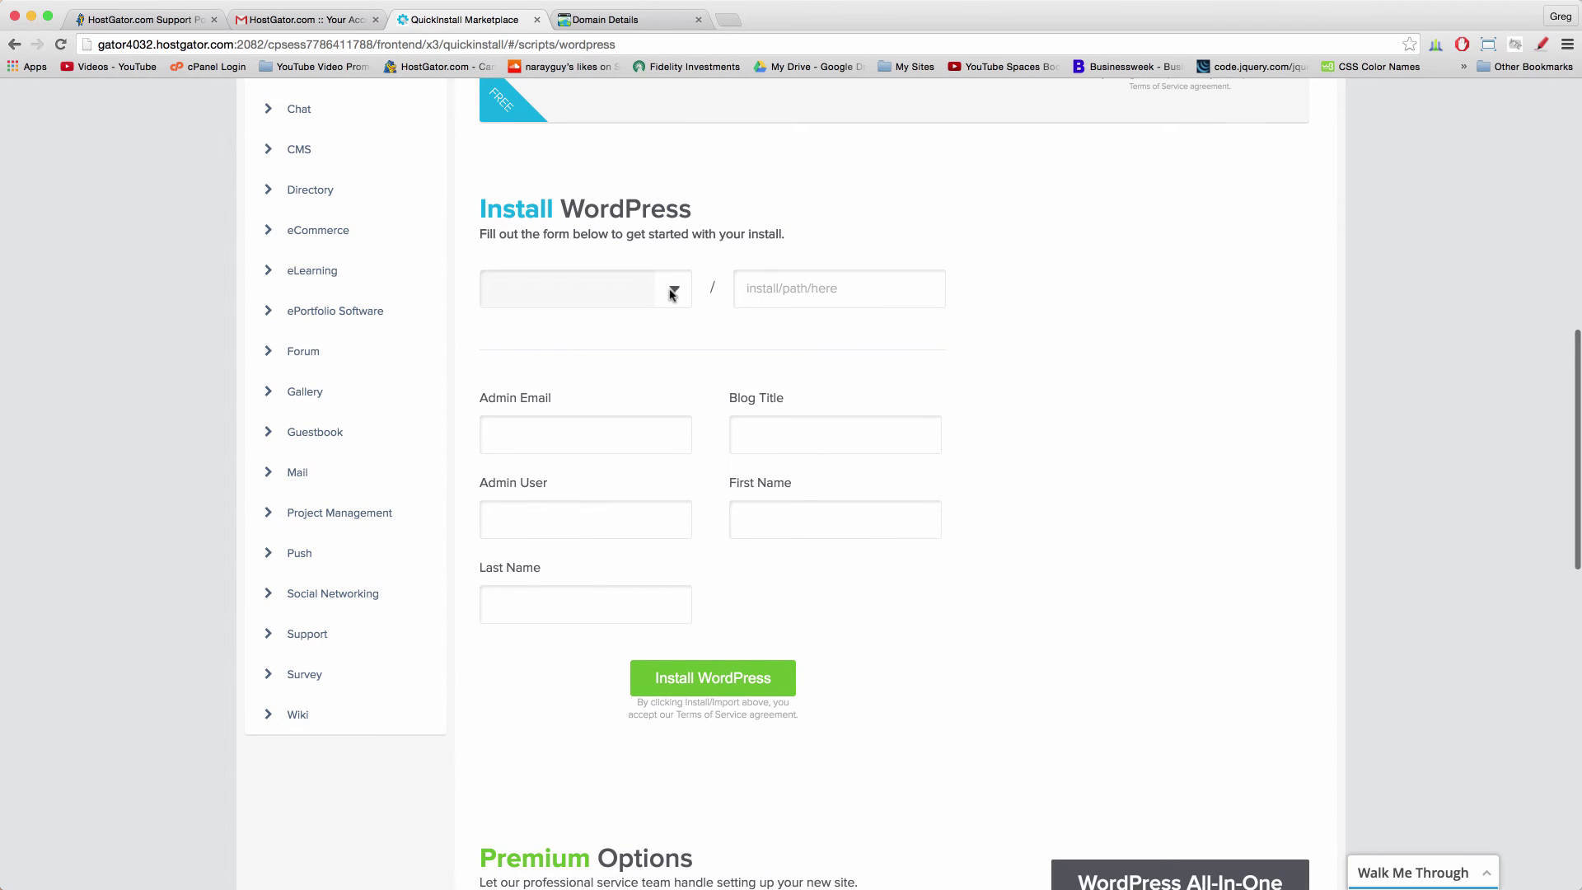
{"action": "left_click", "coordinate": [673, 289]}
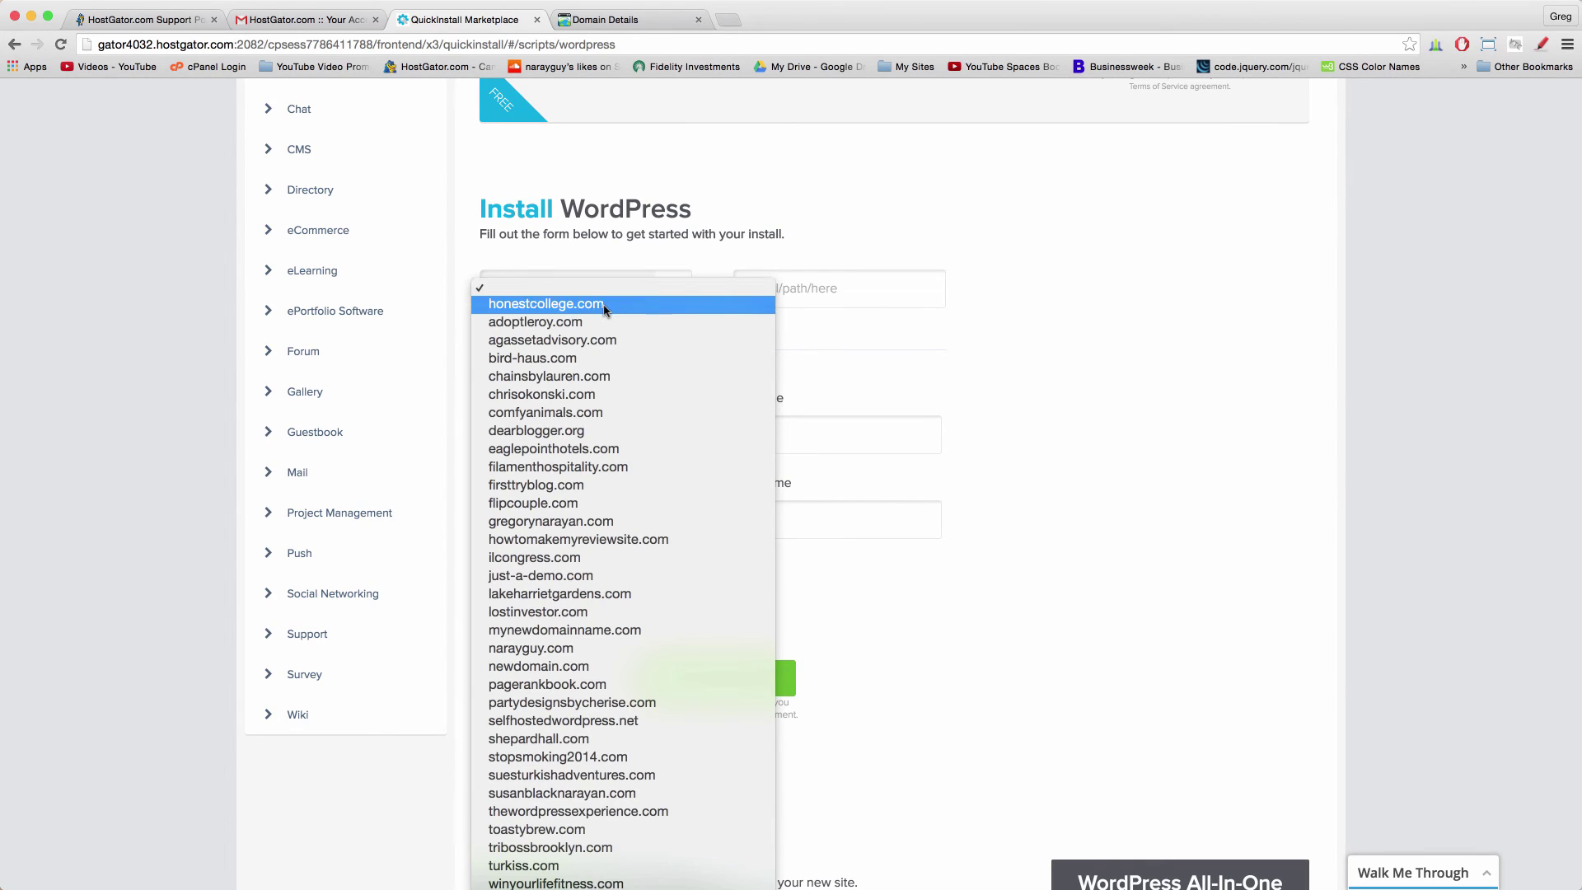
{"action": "scroll", "coordinate": [610, 309], "scroll_direction": "down", "scroll_amount": 3}
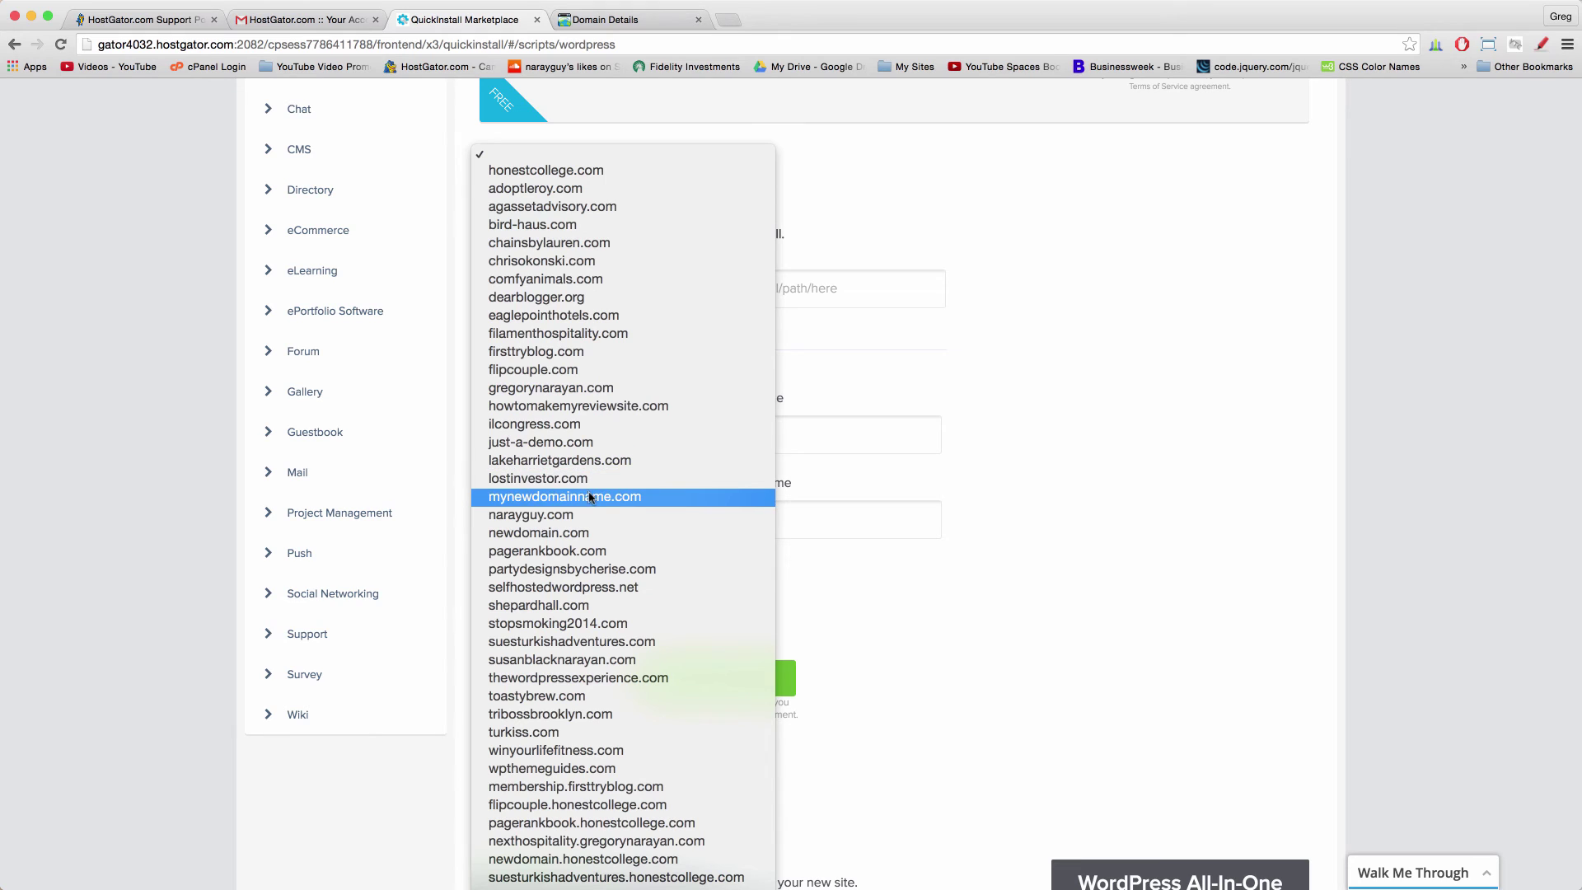
{"action": "scroll", "coordinate": [590, 503], "scroll_direction": "down", "scroll_amount": 1}
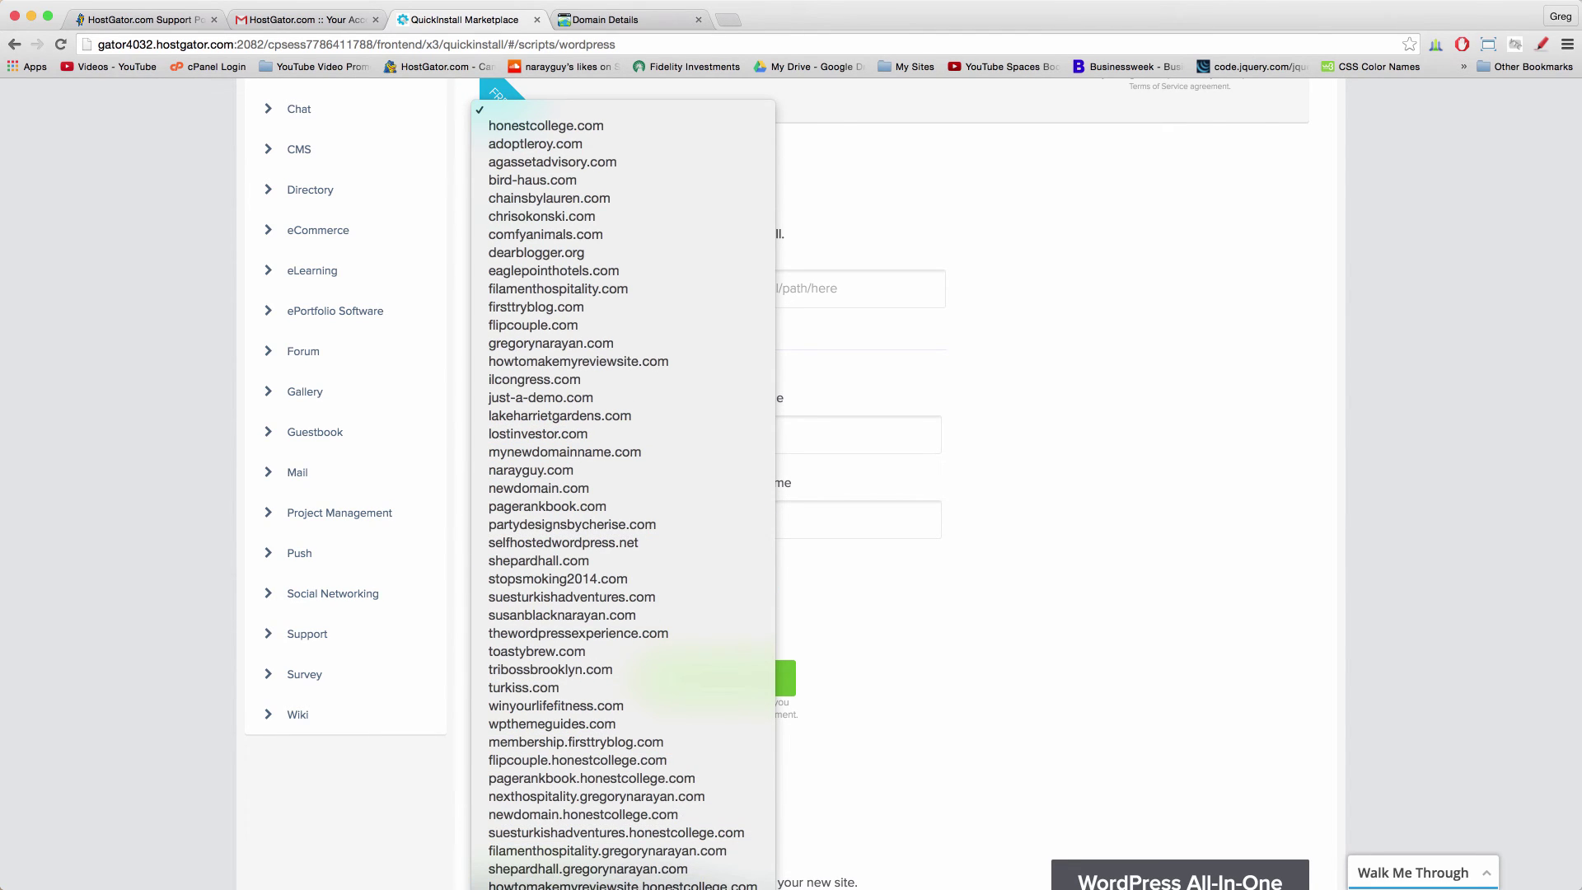
{"action": "scroll", "coordinate": [590, 882], "scroll_direction": "down", "scroll_amount": 5}
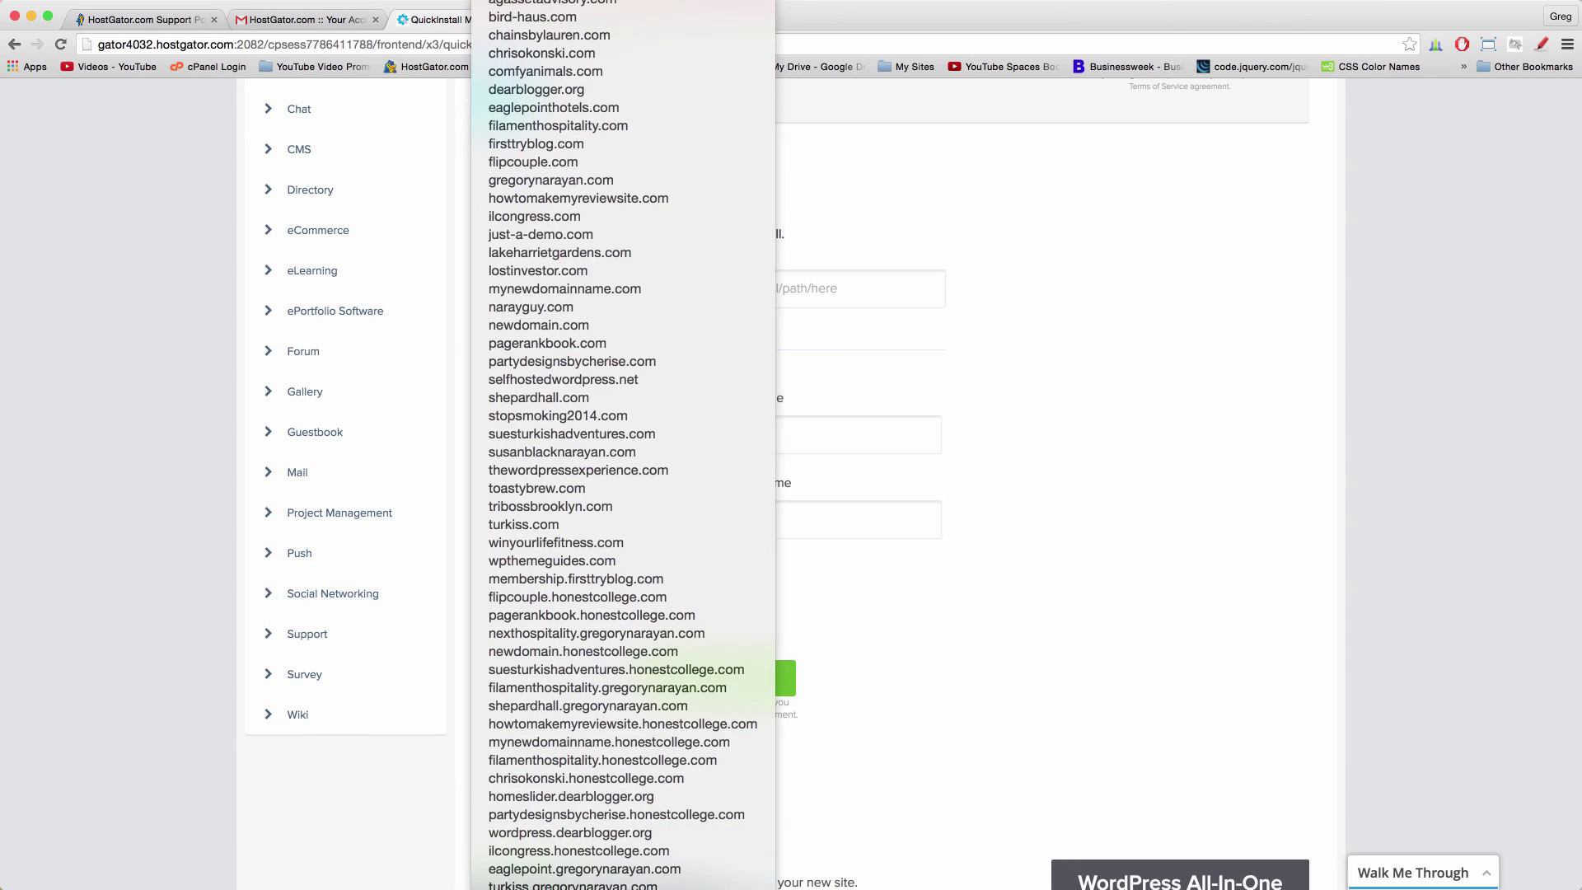
{"action": "scroll", "coordinate": [607, 863], "scroll_direction": "down", "scroll_amount": 3}
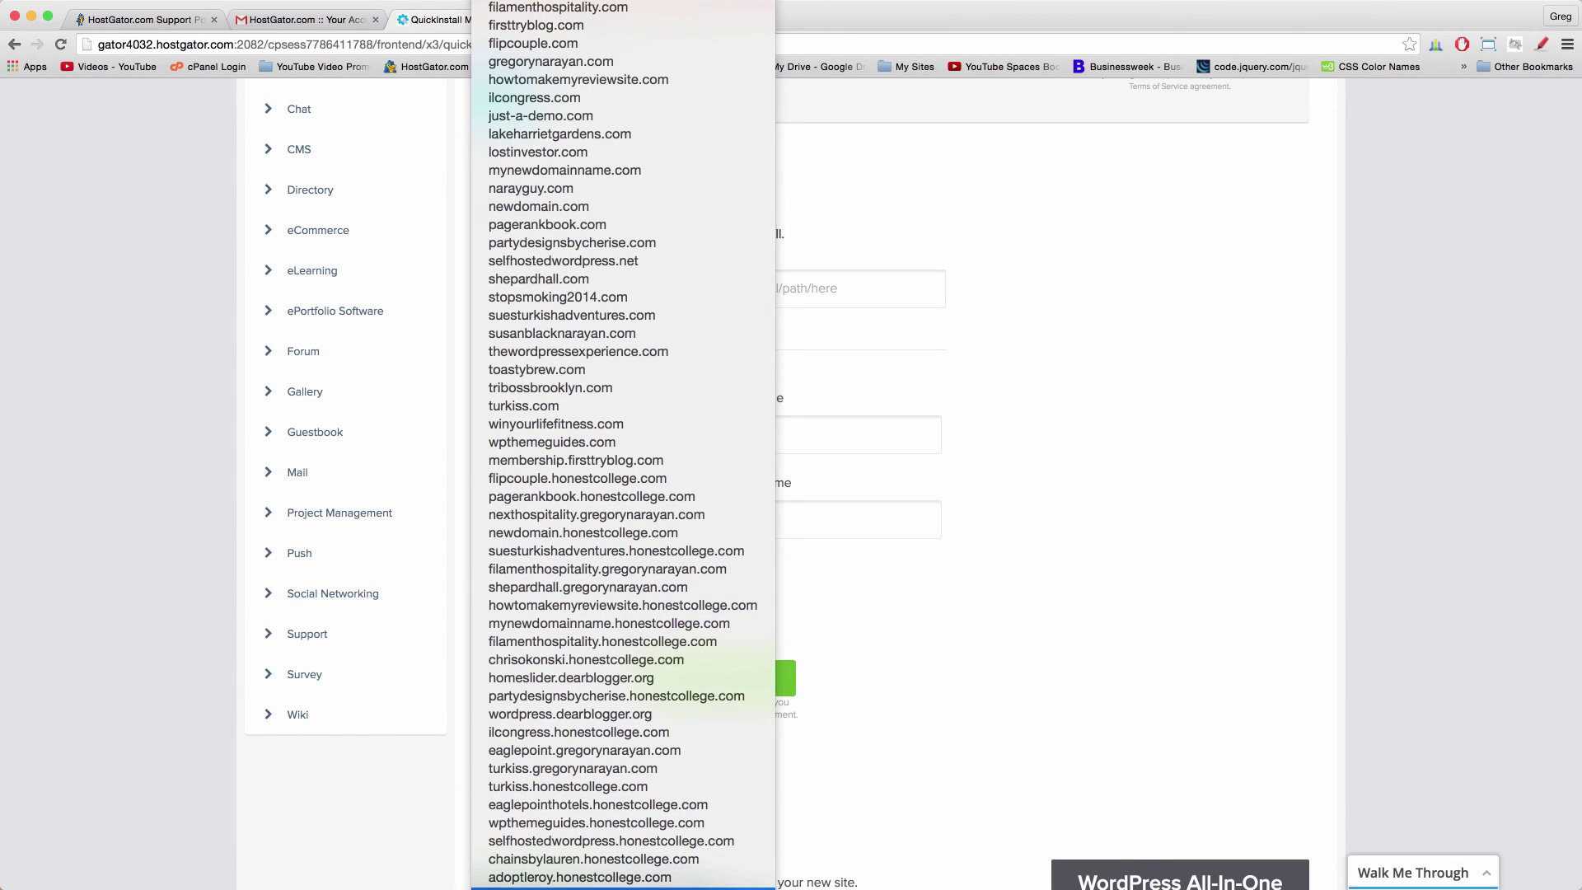
{"action": "scroll", "coordinate": [607, 863], "scroll_direction": "up", "scroll_amount": 4}
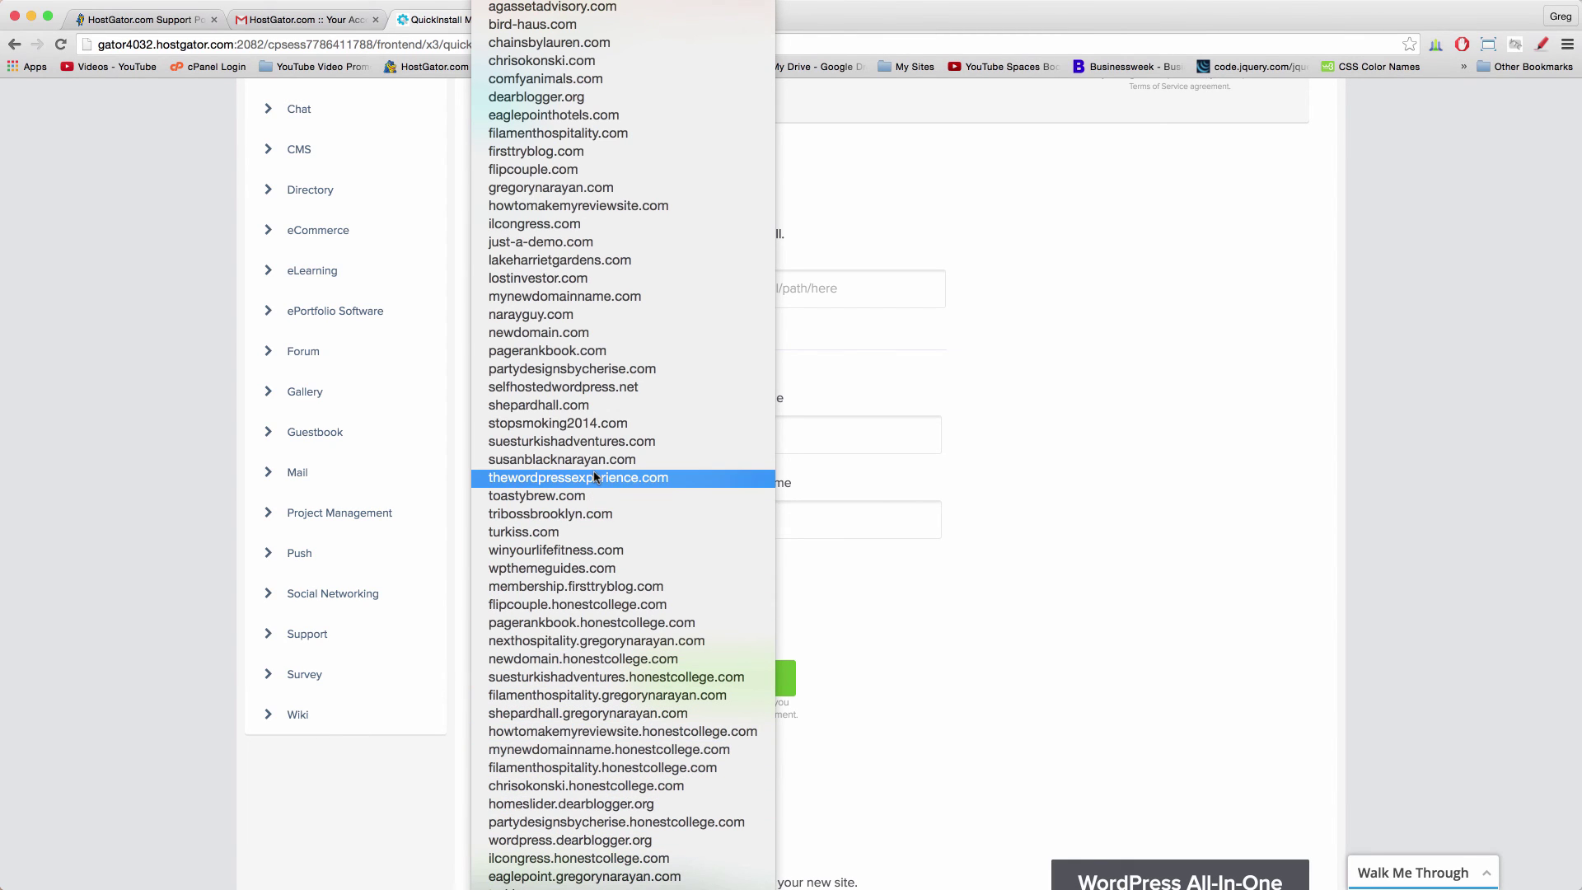
{"action": "left_click", "coordinate": [619, 297]}
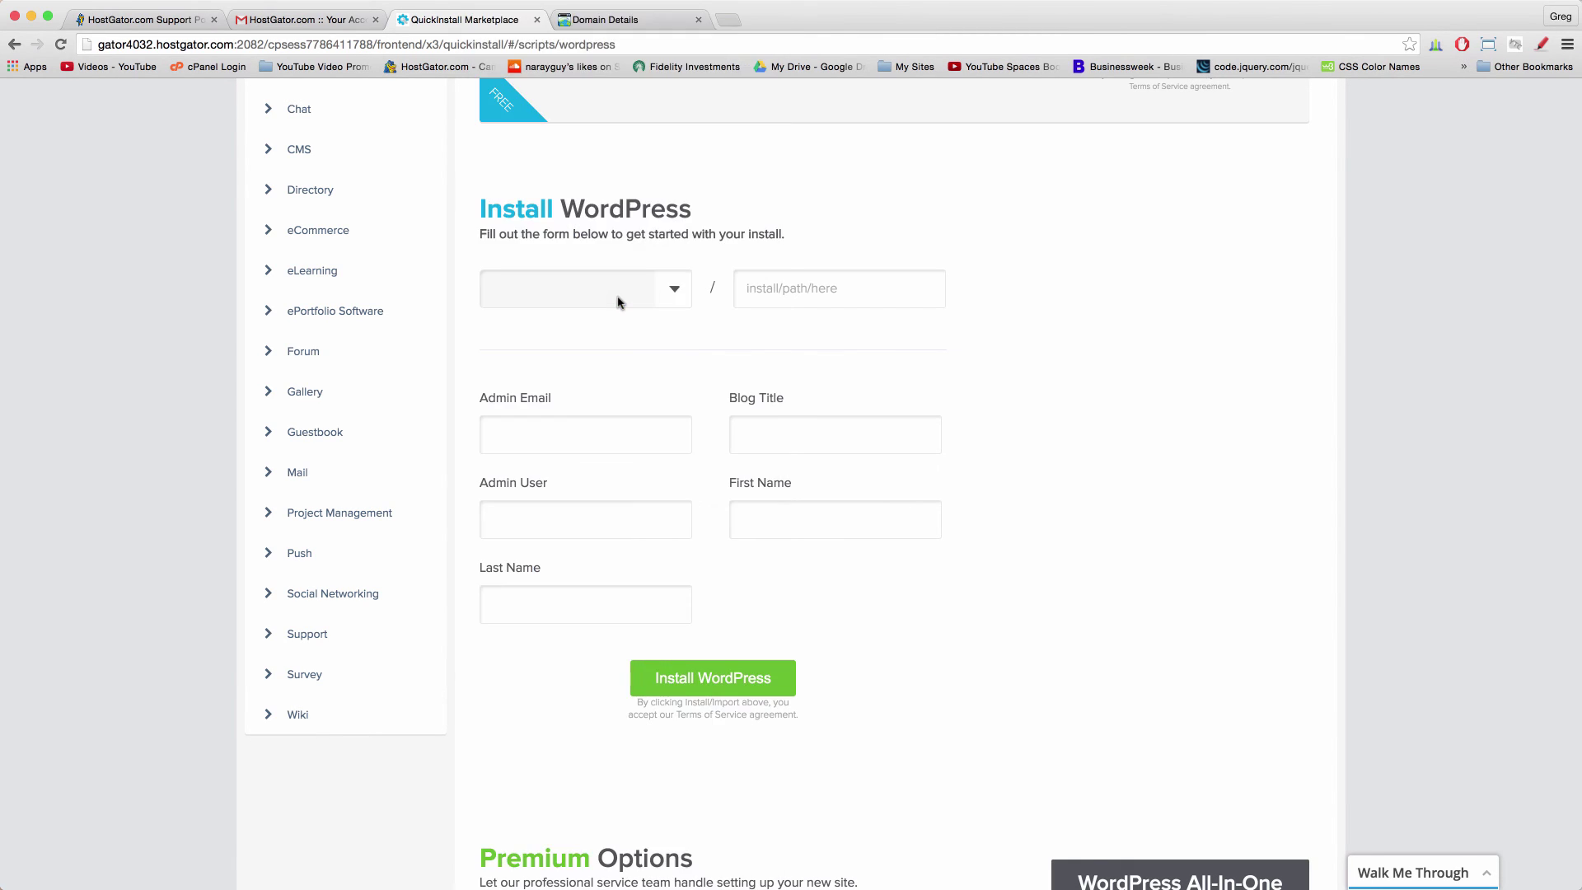
- Step through the install path, Admin Email, Blog Title, Admin User, First Name and Last Name fields
{"action": "left_click", "coordinate": [777, 278]}
{"action": "left_click", "coordinate": [600, 443]}
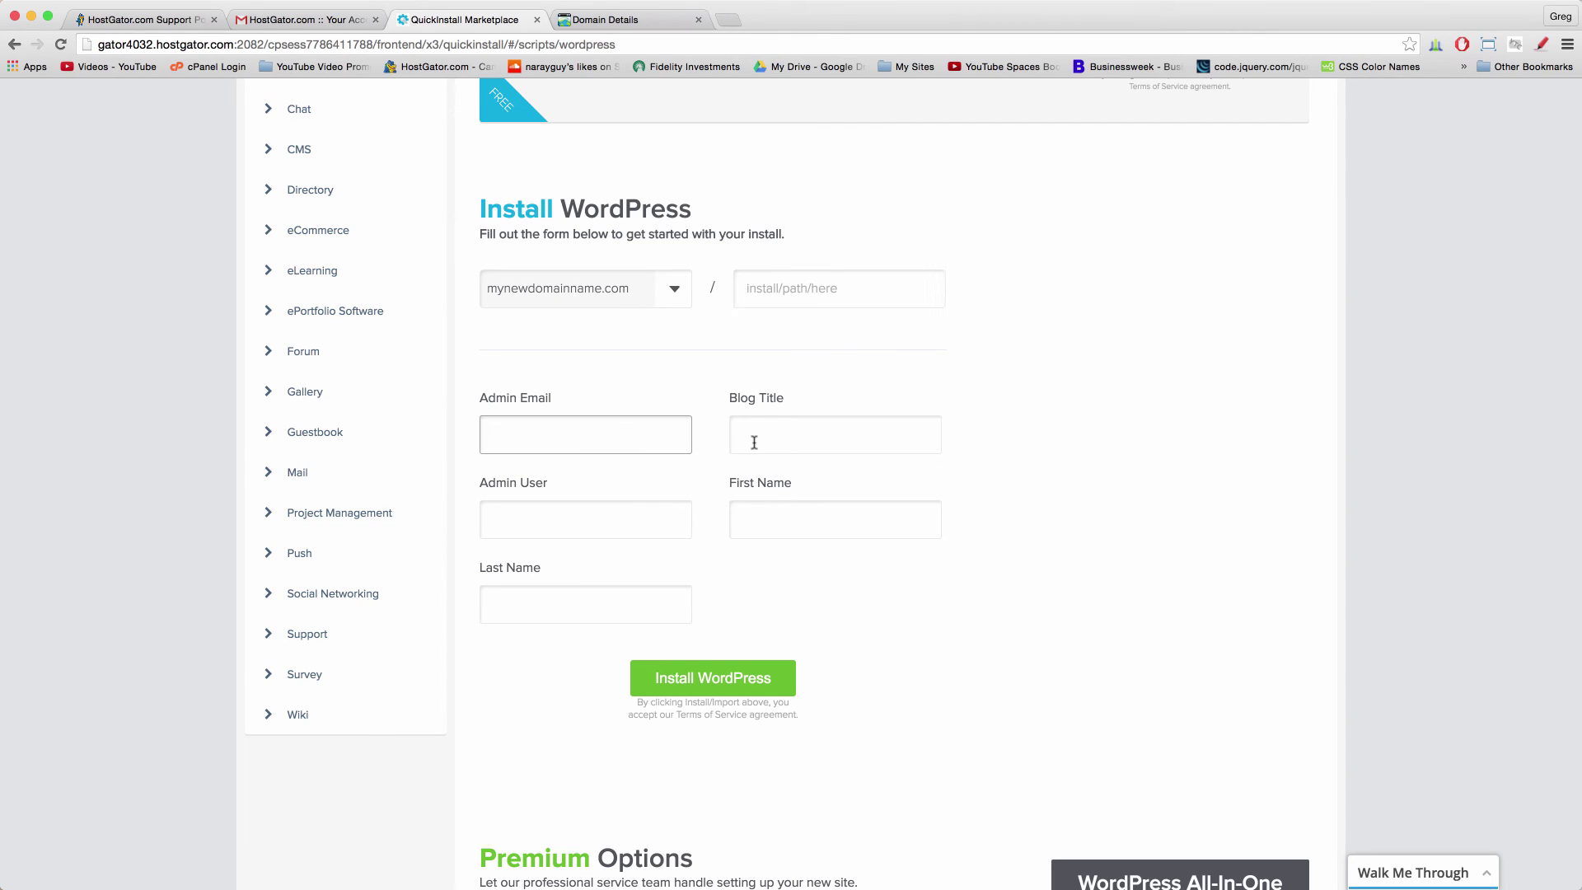
{"action": "left_click", "coordinate": [754, 443]}
{"action": "left_click", "coordinate": [622, 442]}
{"action": "left_click", "coordinate": [632, 524]}
{"action": "left_click", "coordinate": [805, 525]}
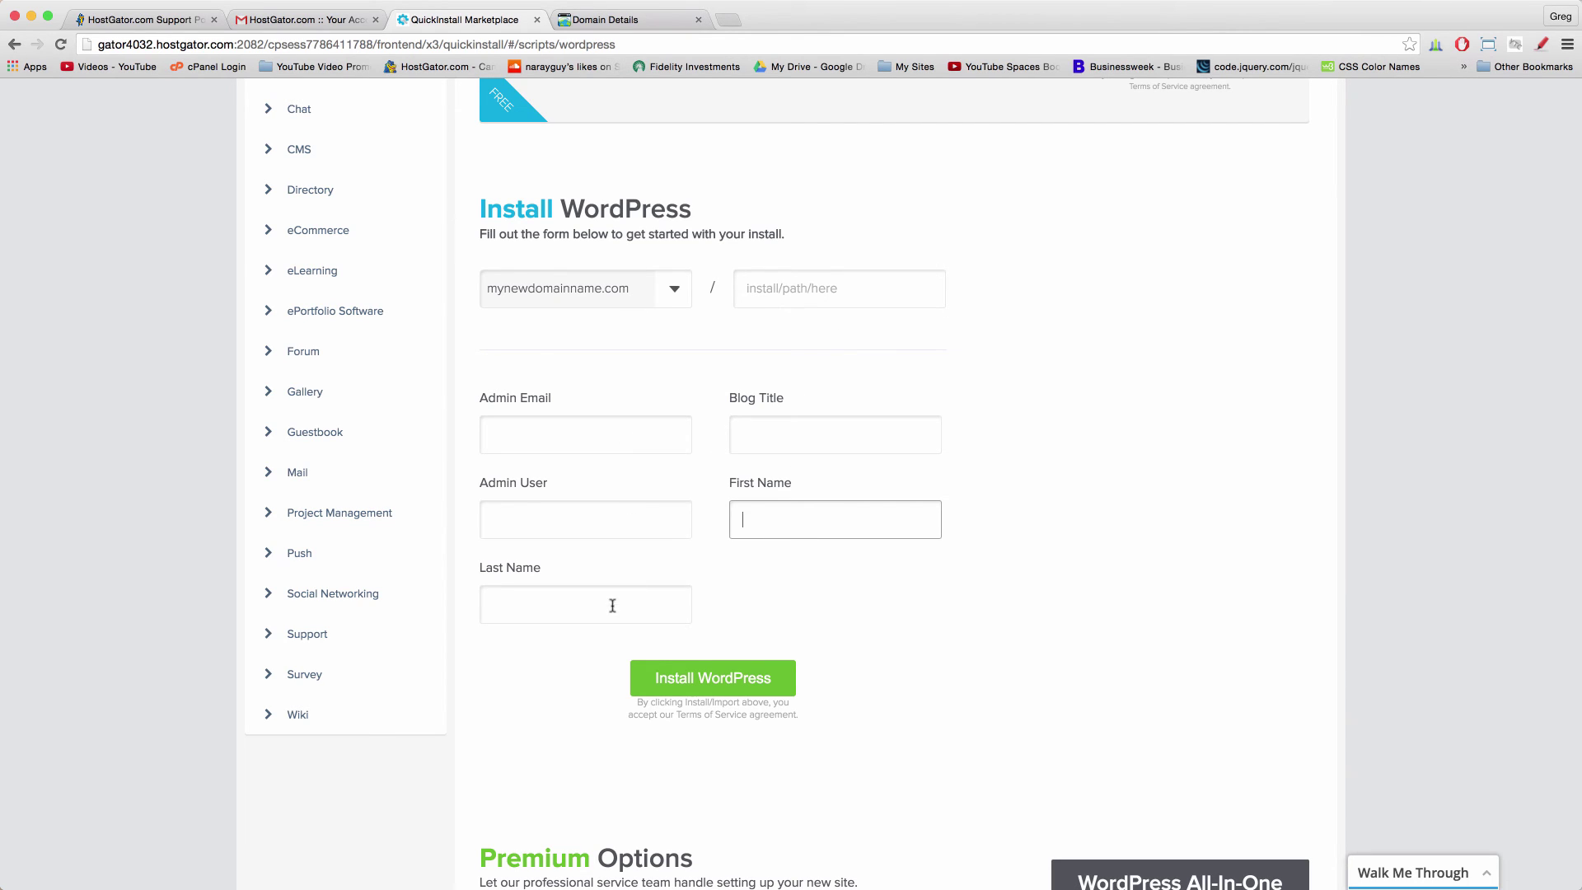
{"action": "left_click", "coordinate": [612, 605]}
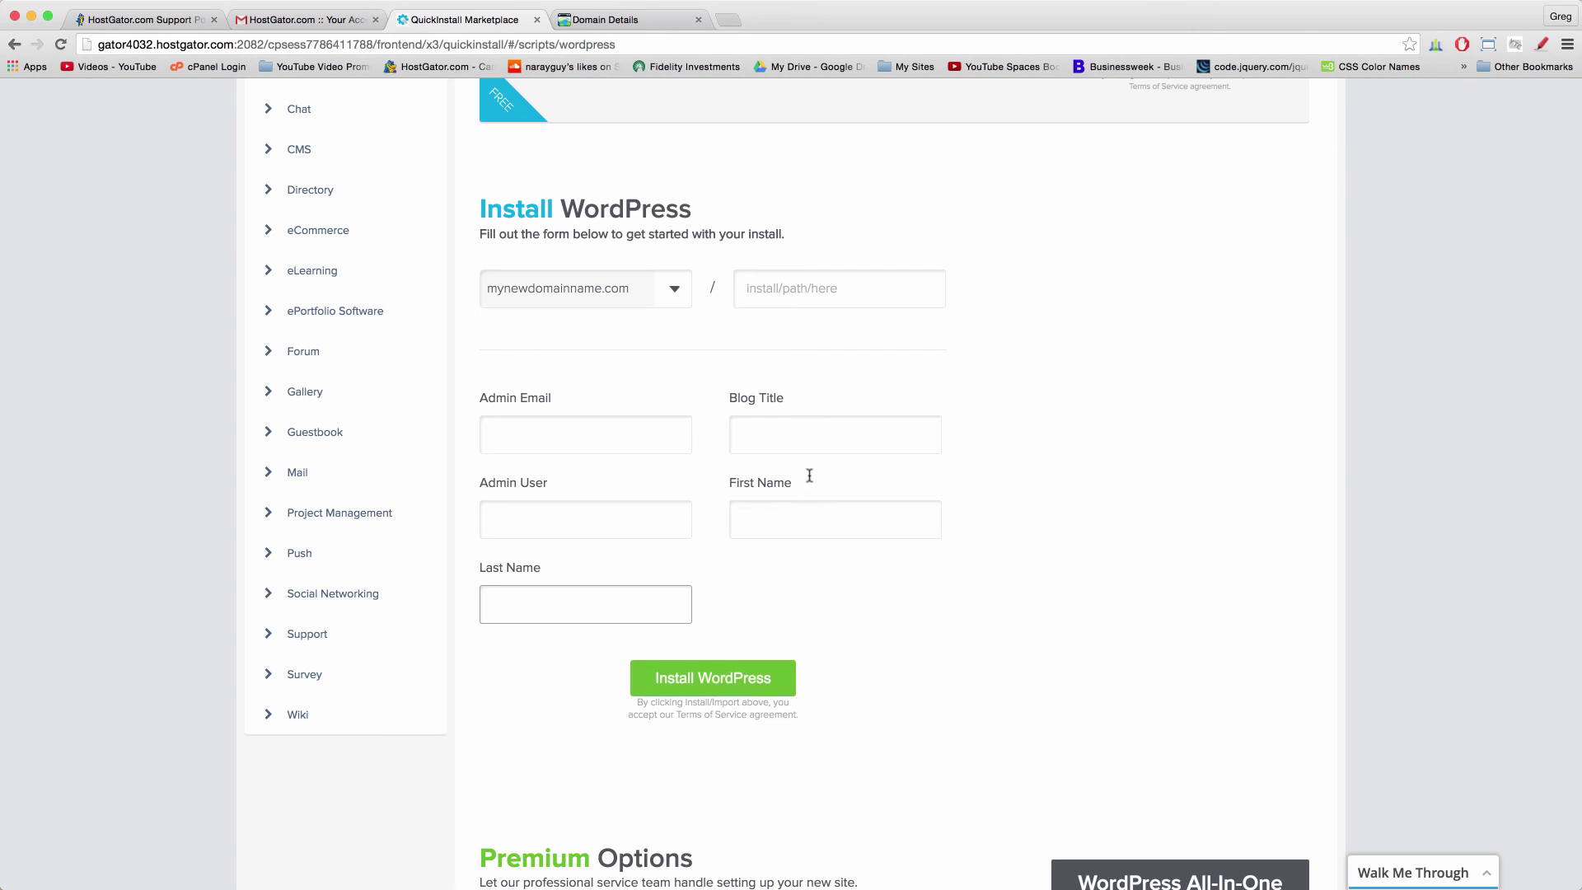
{"action": "left_click", "coordinate": [624, 21]}
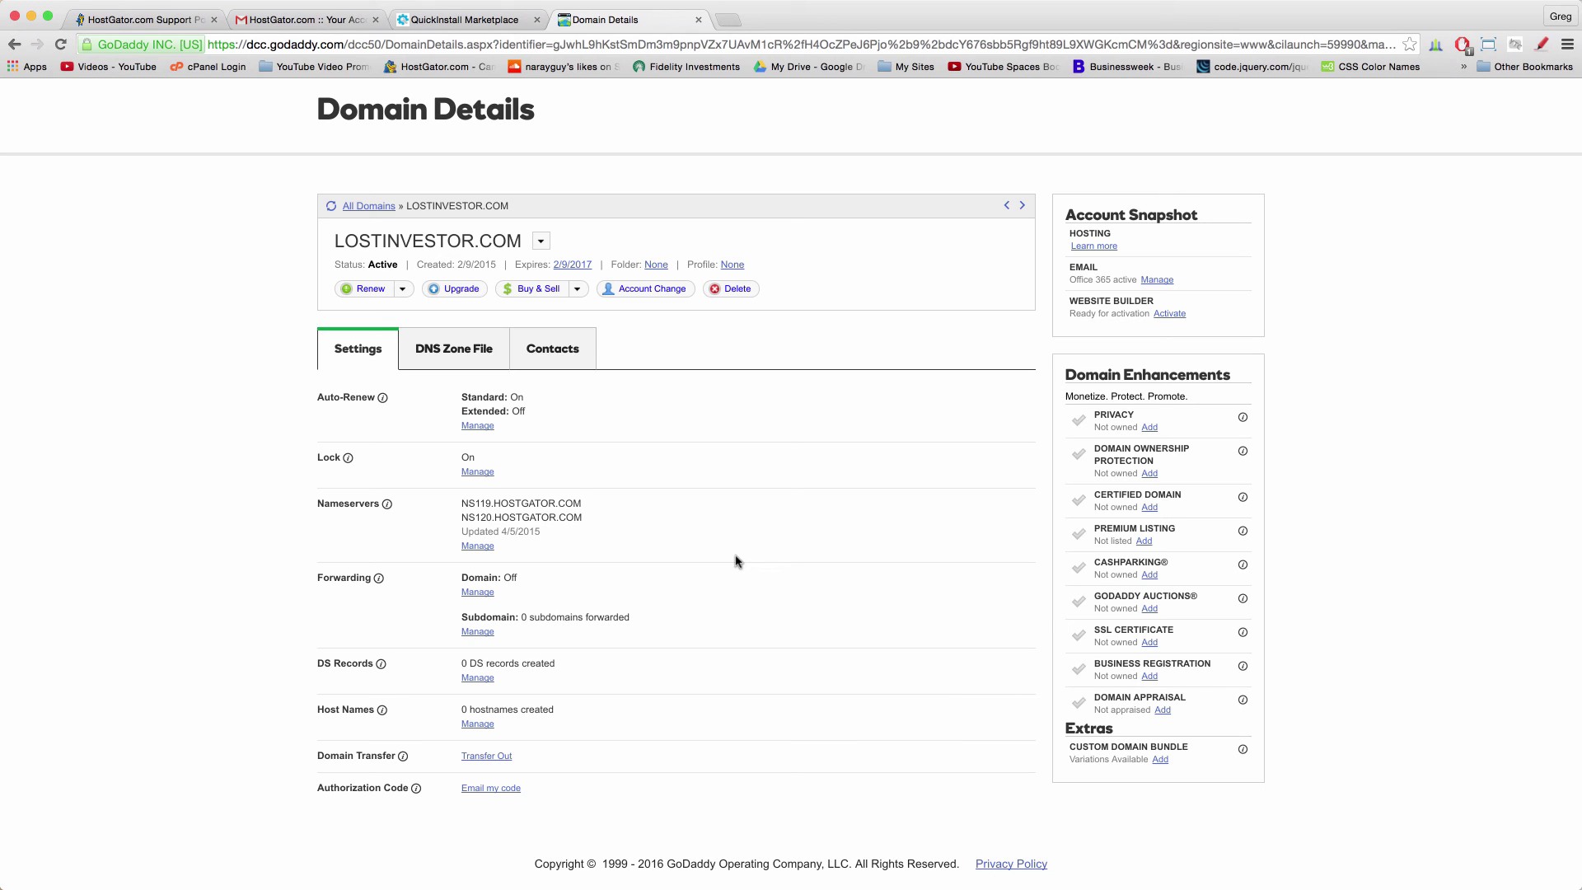
{"action": "left_click", "coordinate": [483, 24]}
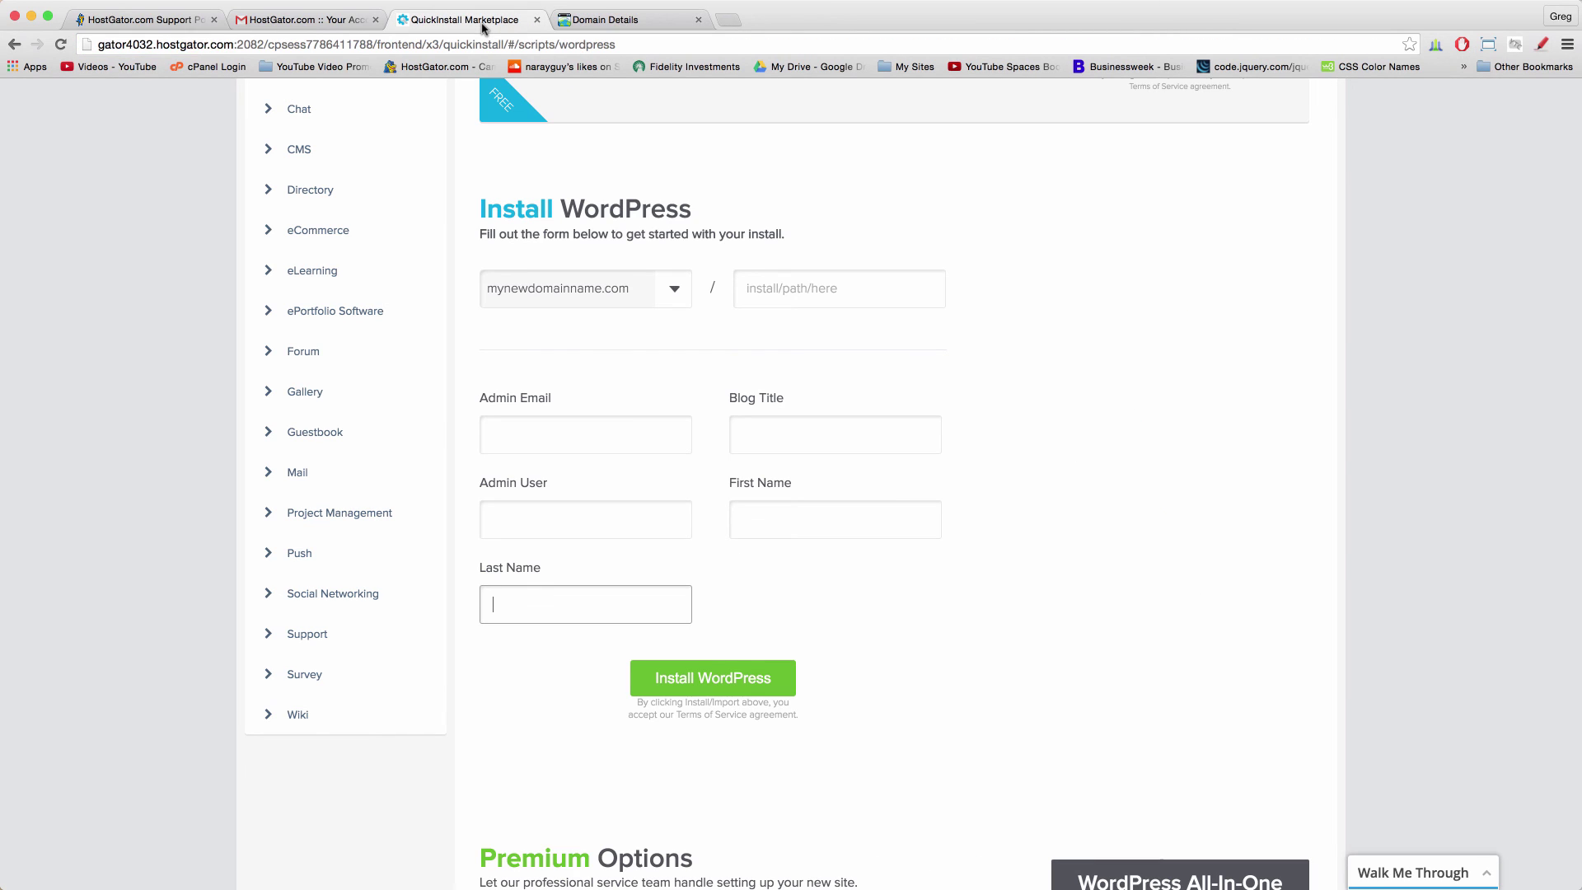